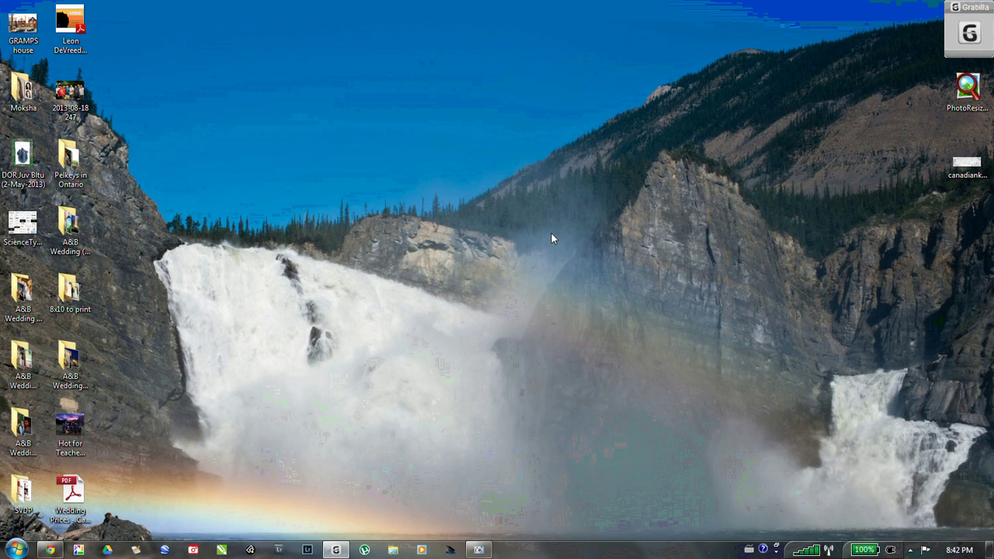
Bring back the D700 camera's device window in Windows Explorer and close it
click(477, 550)
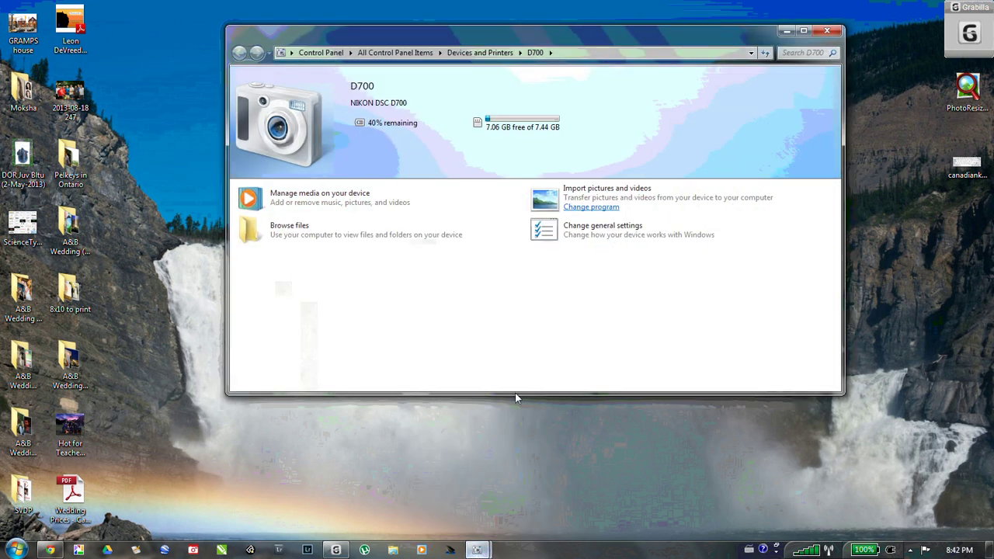
click(827, 31)
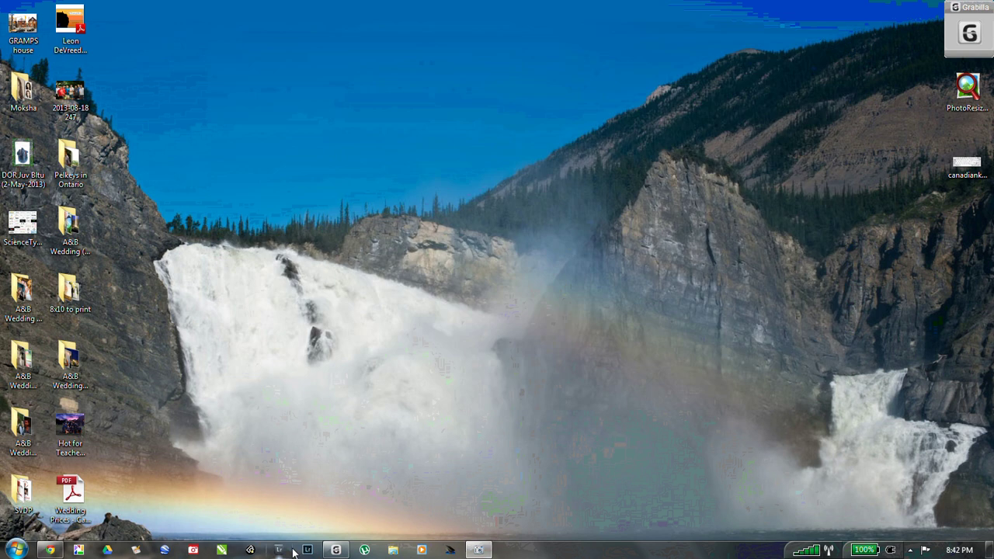
Launch Lightroom 5 from the taskbar and let it load the Five Stars collection
click(309, 550)
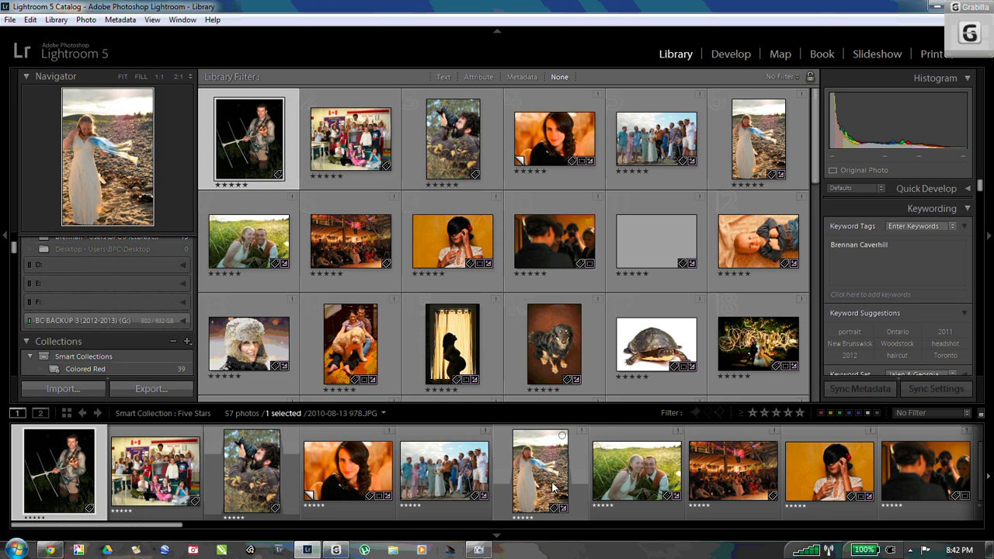
Start an import from the D700 set to Copy instead of Copy as DNG, dismissing the chat notification
click(64, 390)
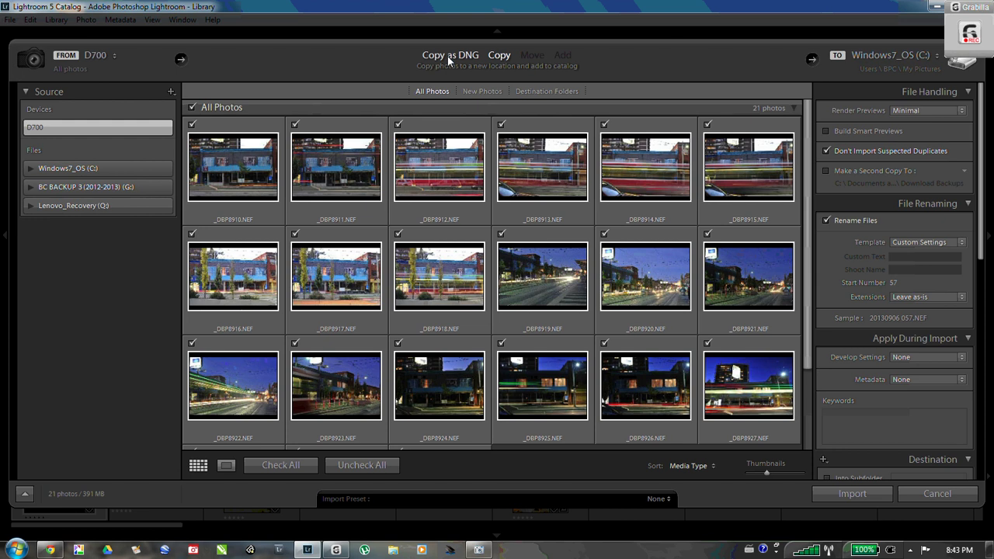
click(498, 55)
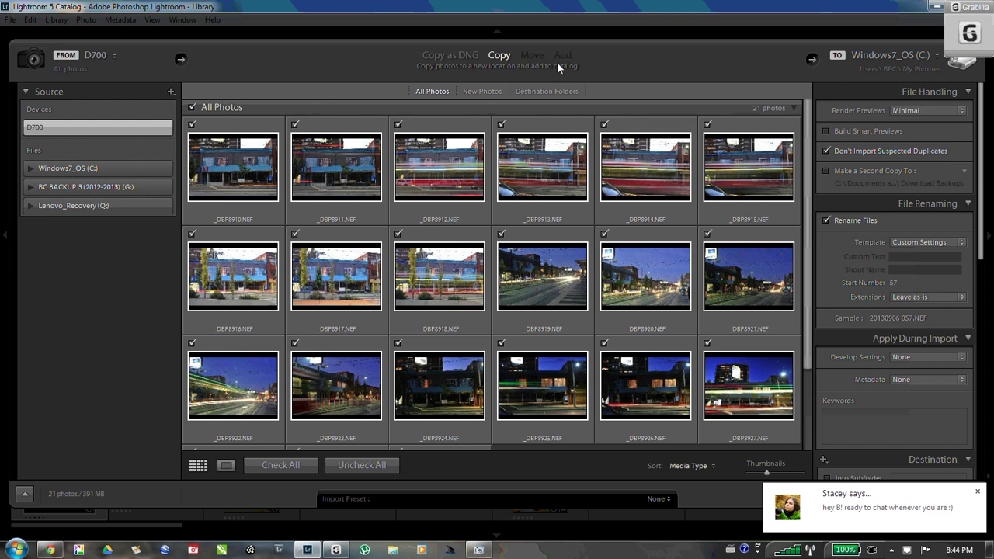
click(978, 492)
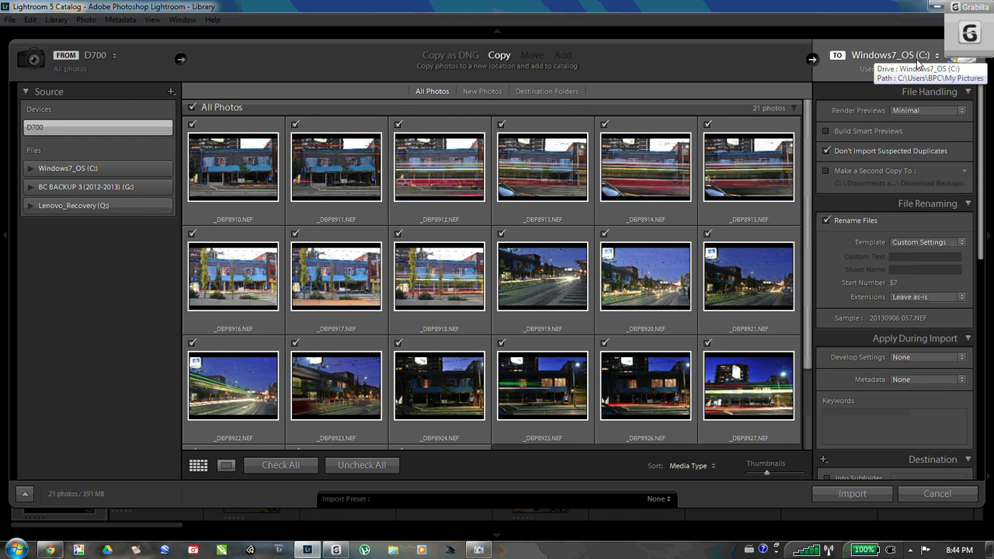
Expand BC BACKUP 3 > PHOTOS > Nikon D700 in the Destination panel
scroll(887, 306, down, 4)
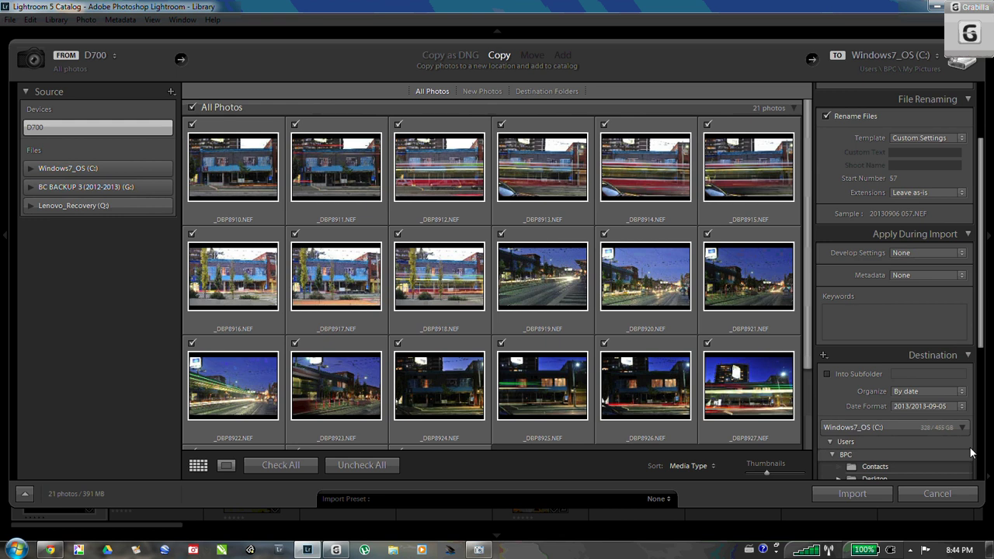
scroll(869, 422, down, 2)
scroll(895, 419, down, 5)
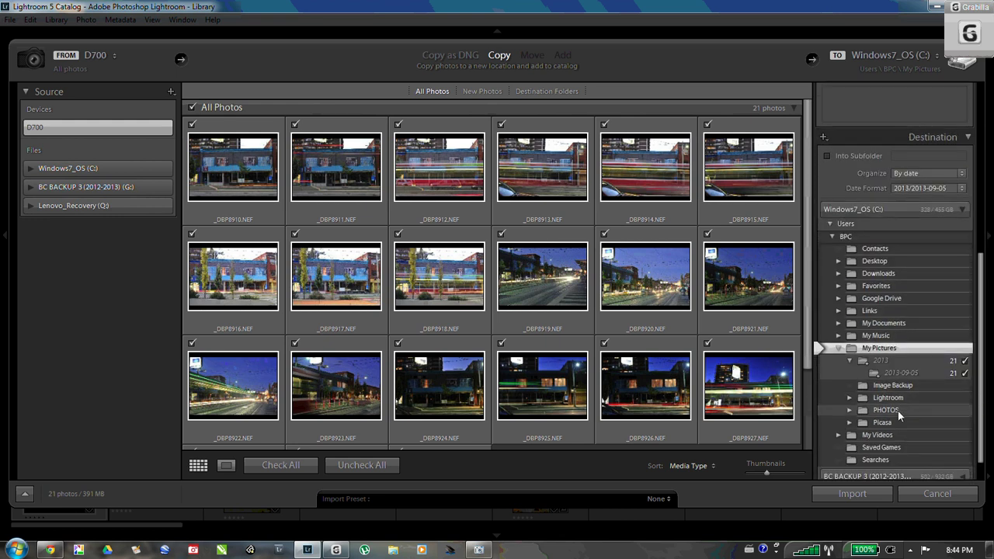
click(830, 224)
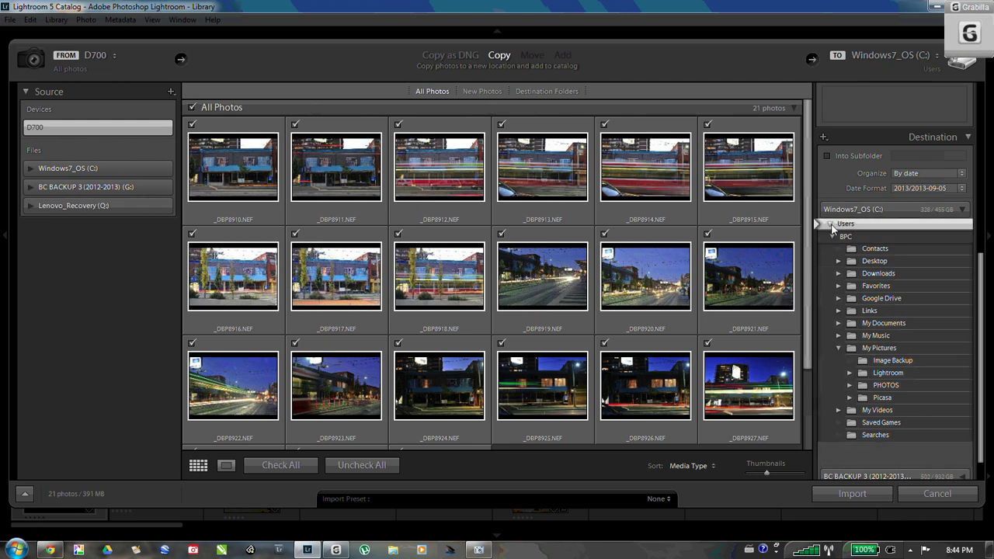
scroll(906, 367, down, 1)
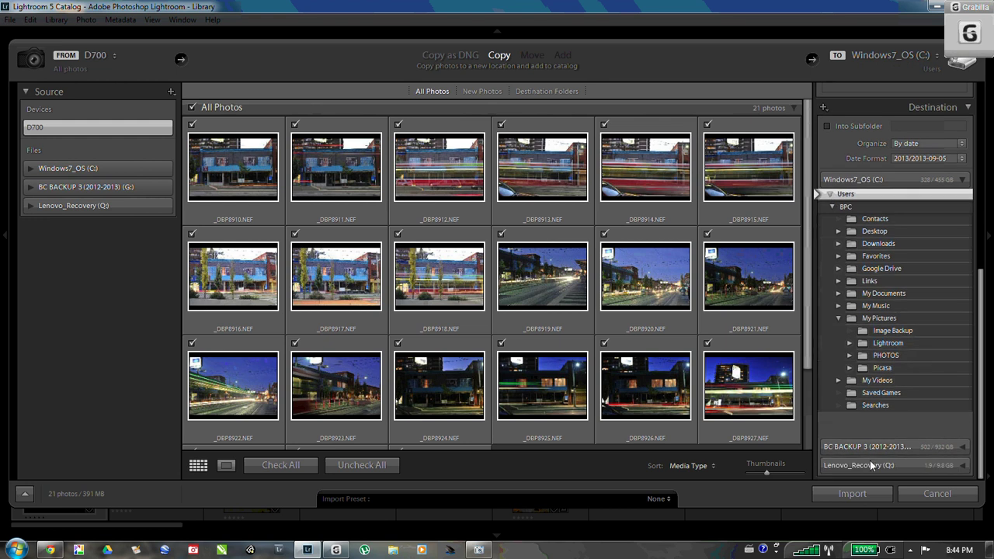
click(961, 447)
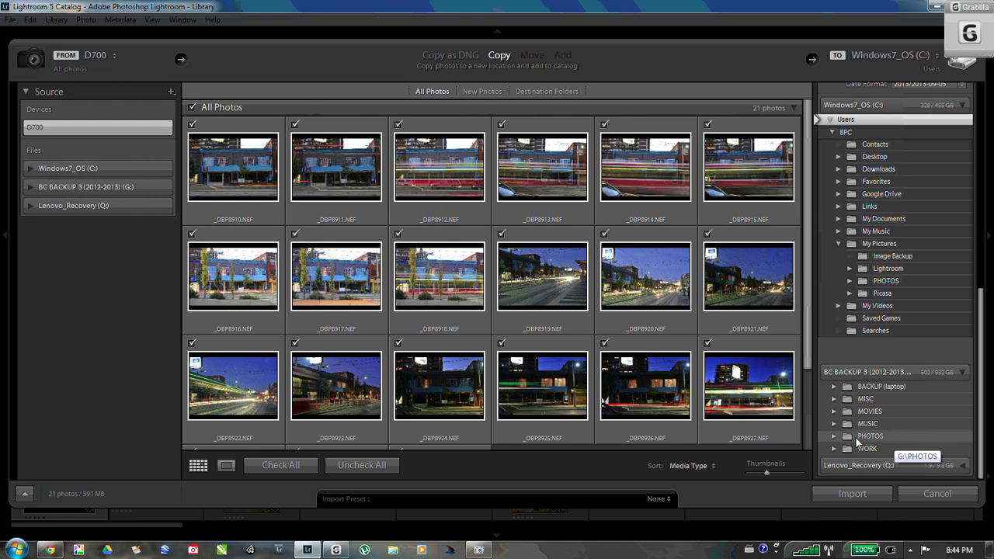
click(833, 436)
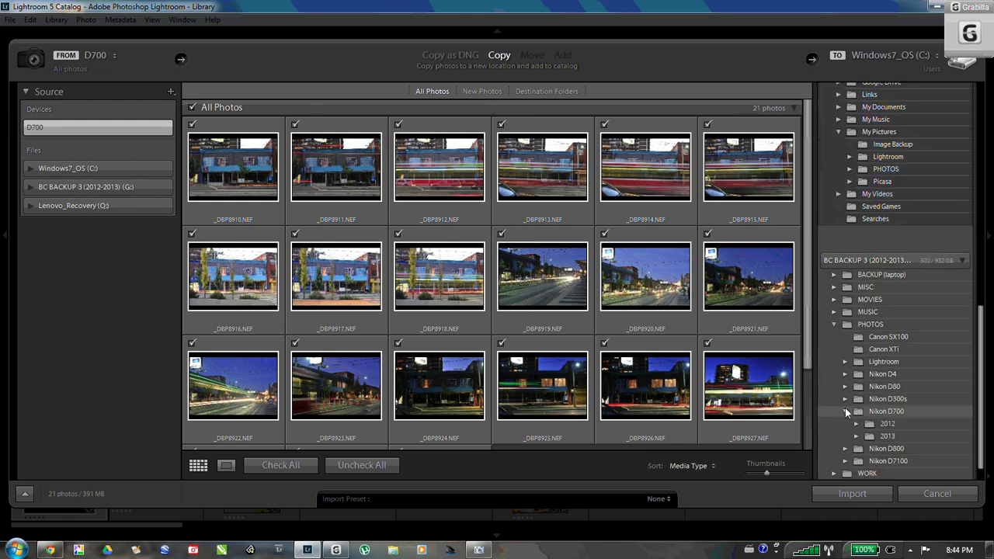
click(846, 411)
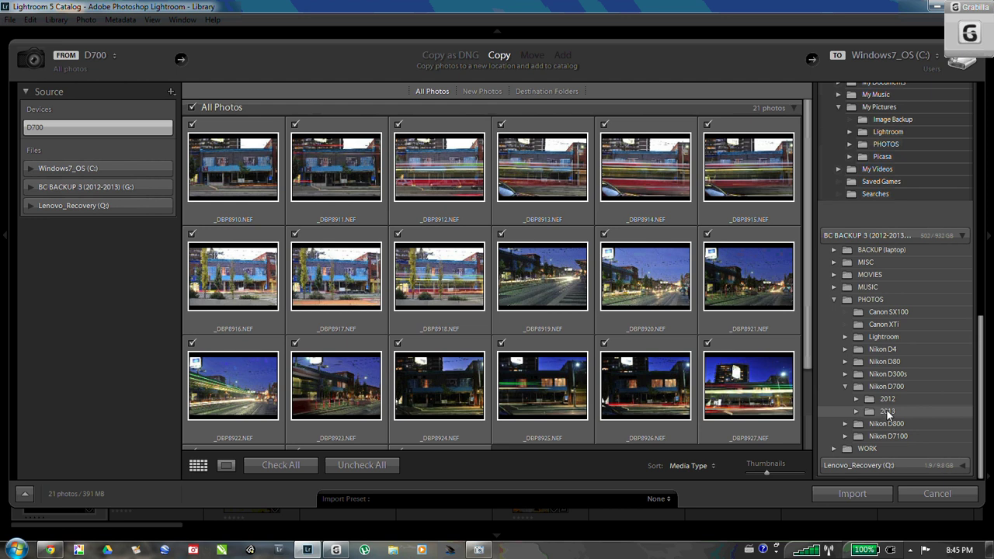
click(886, 410)
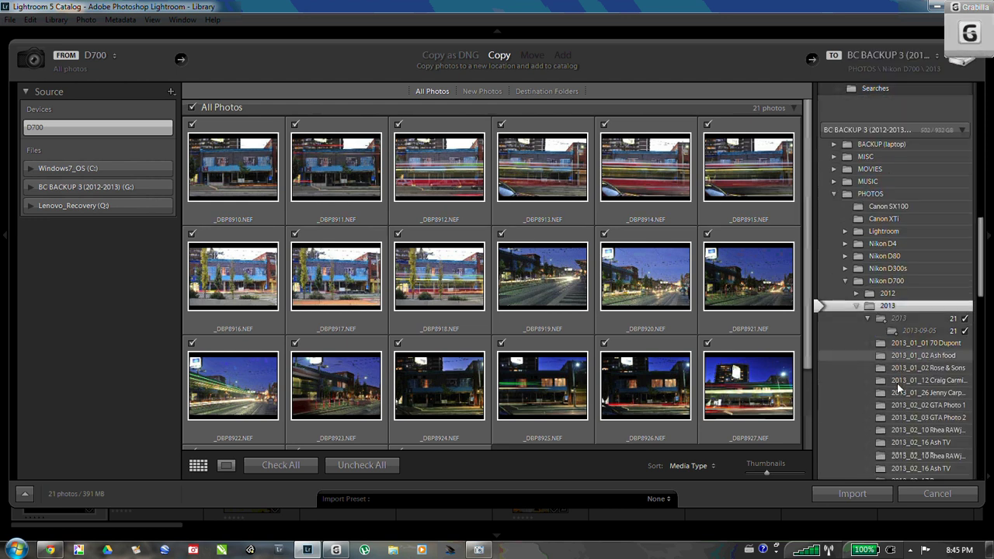
Keep all 21 photos checked, choose Nikon D700 as destination, and collapse the Destination panel
click(965, 319)
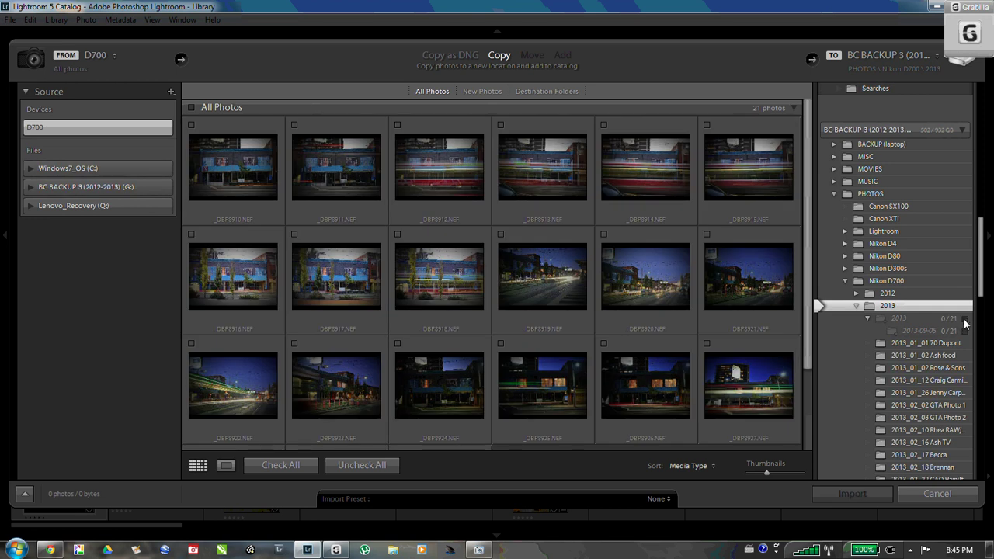
click(965, 330)
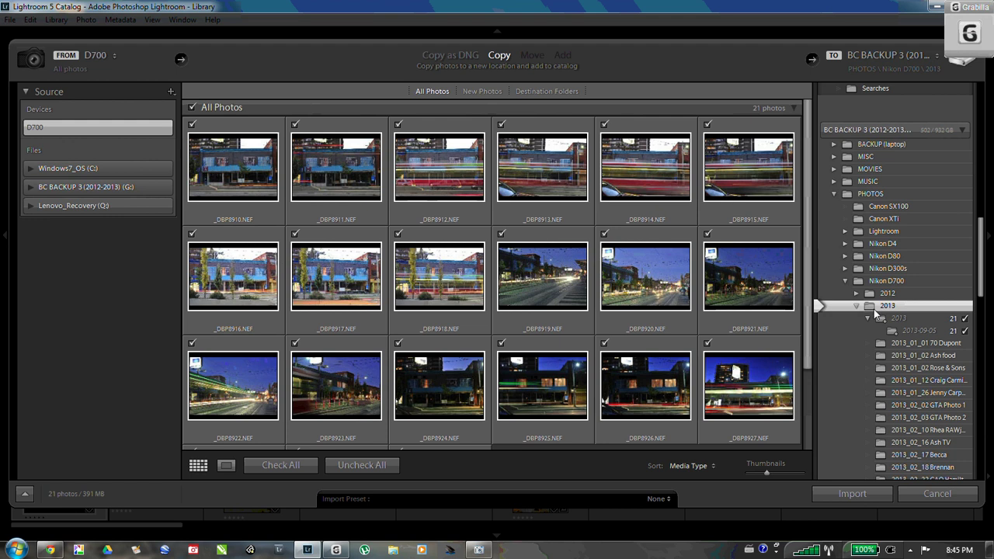
click(899, 281)
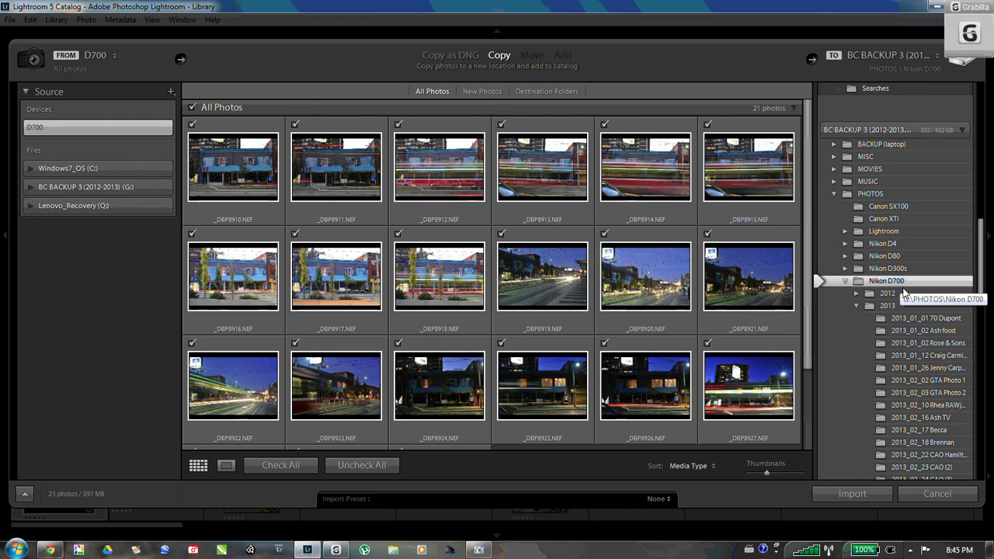
scroll(932, 350, down, 2)
scroll(933, 347, down, 15)
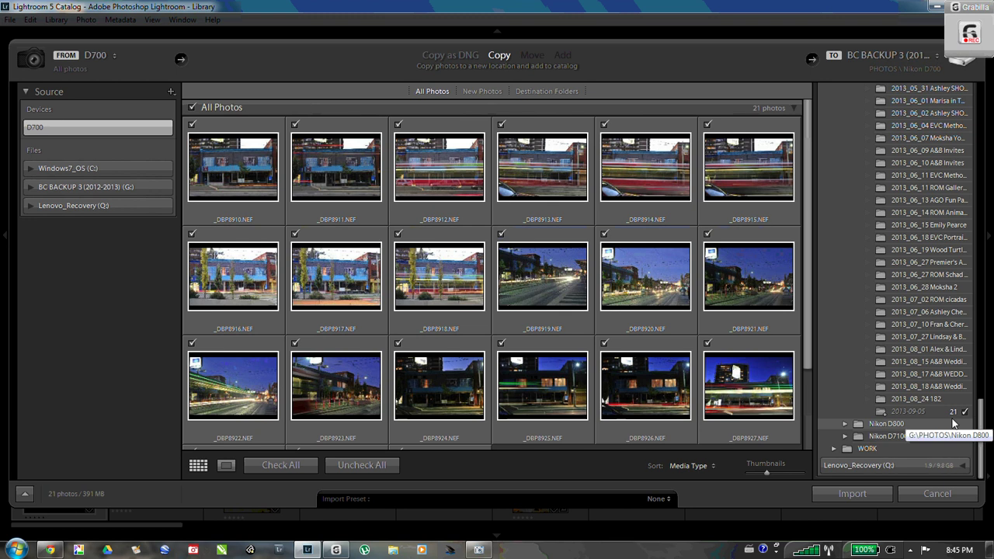
scroll(943, 407, up, 2)
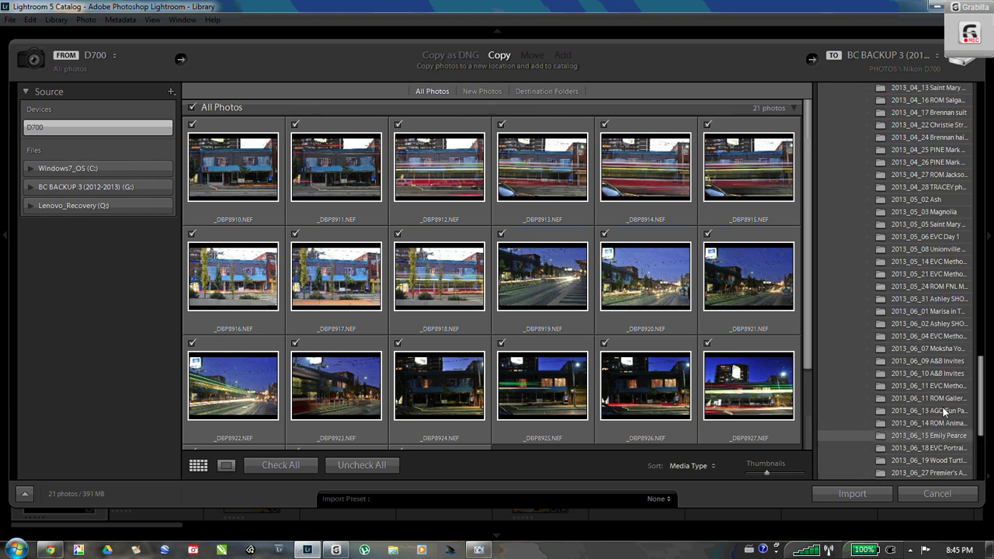
scroll(942, 406, up, 15)
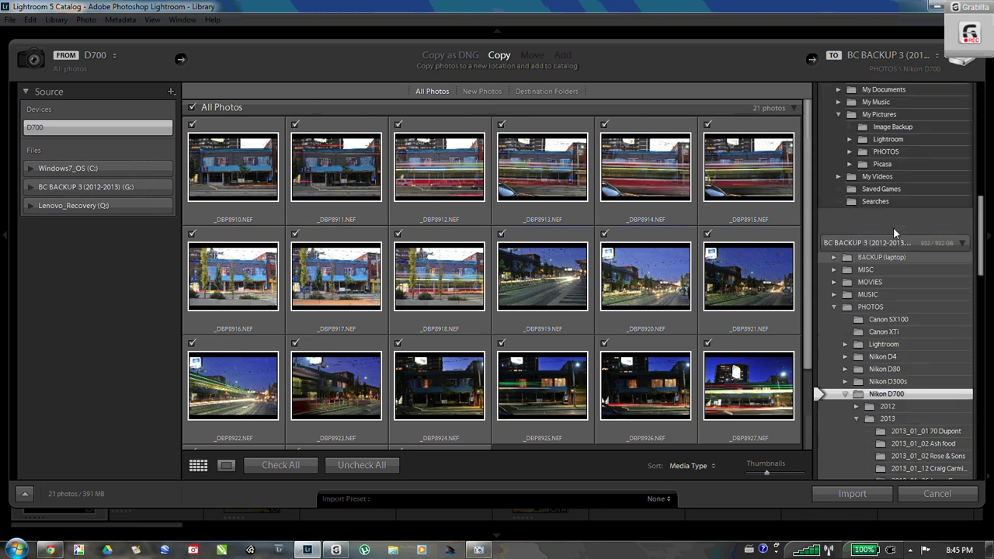
scroll(893, 227, up, 5)
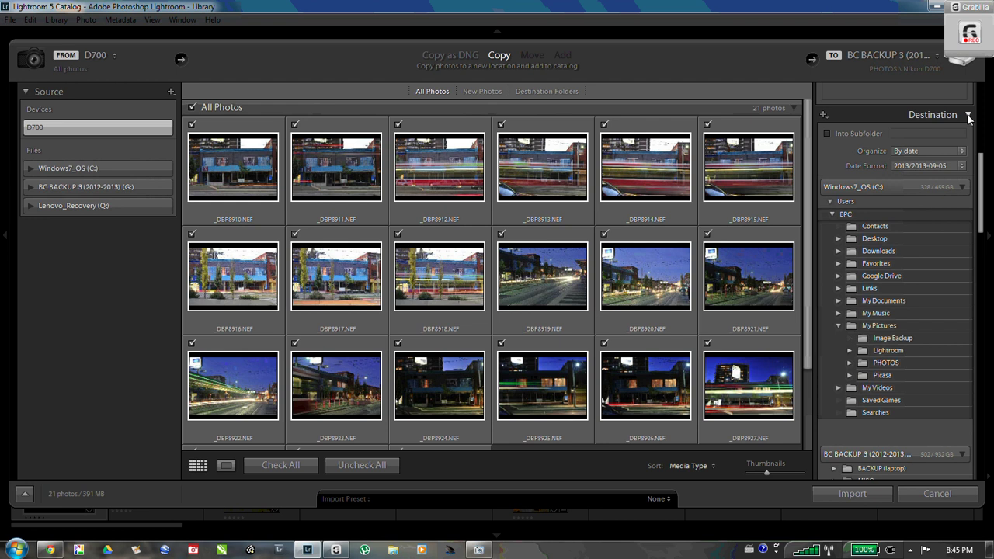
click(967, 116)
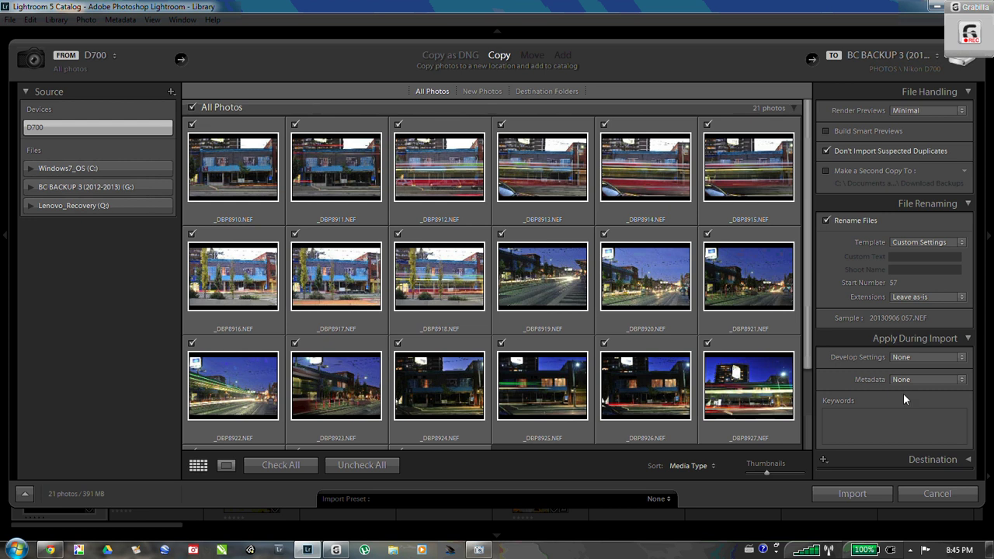
Enter the import keywords Moksha Yoga, Toronto, Ontario and evening
click(860, 433)
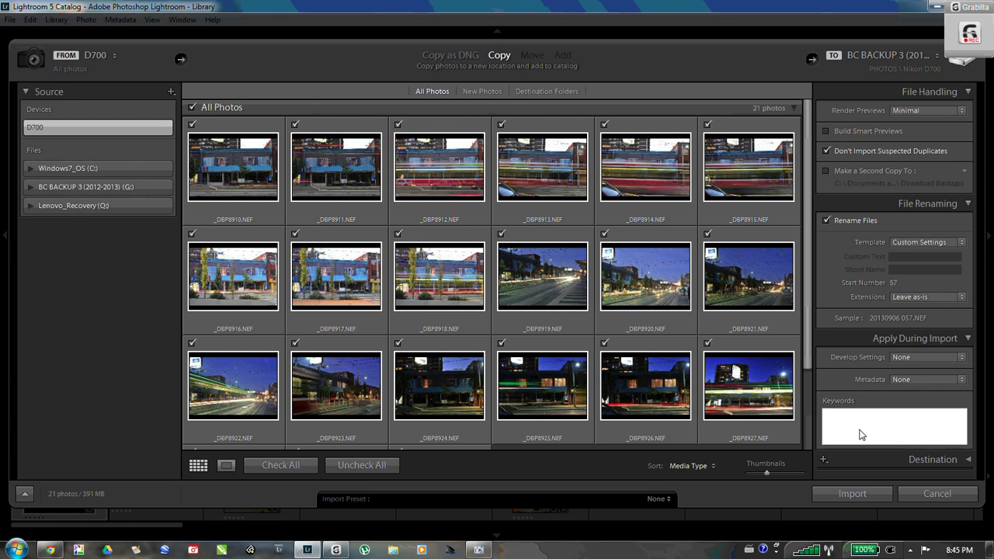
text(Mok)
key(Return)
text(, Toronto)
key(Return)
text(, Ontario)
key(Return)
text(, ev)
key(Return)
Add keywords blue sky, slow shutter, buildings and St. Clair, then collapse Apply During Import
text(, )
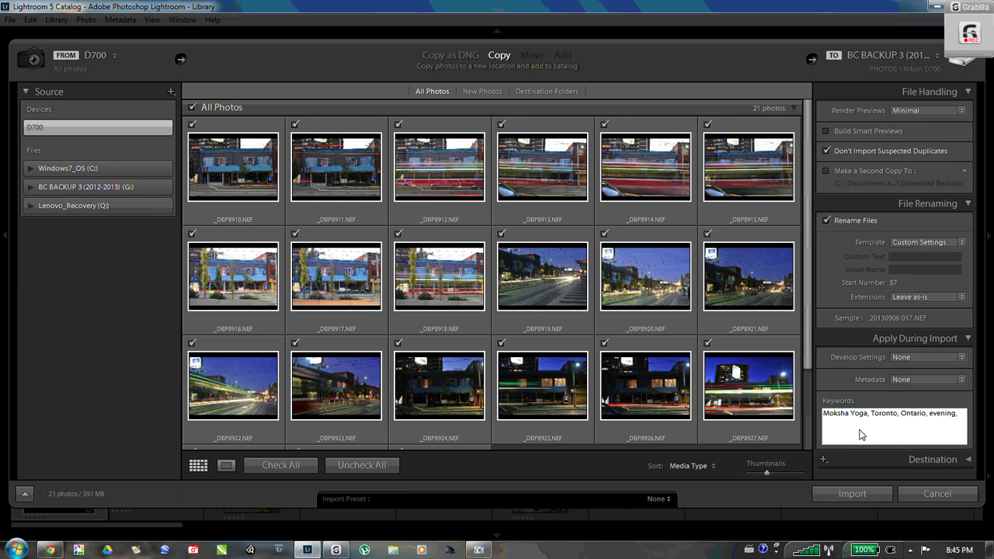
text(blue)
key(Return)
text(, slow shutter, building)
click(950, 432)
text(, St. Clair)
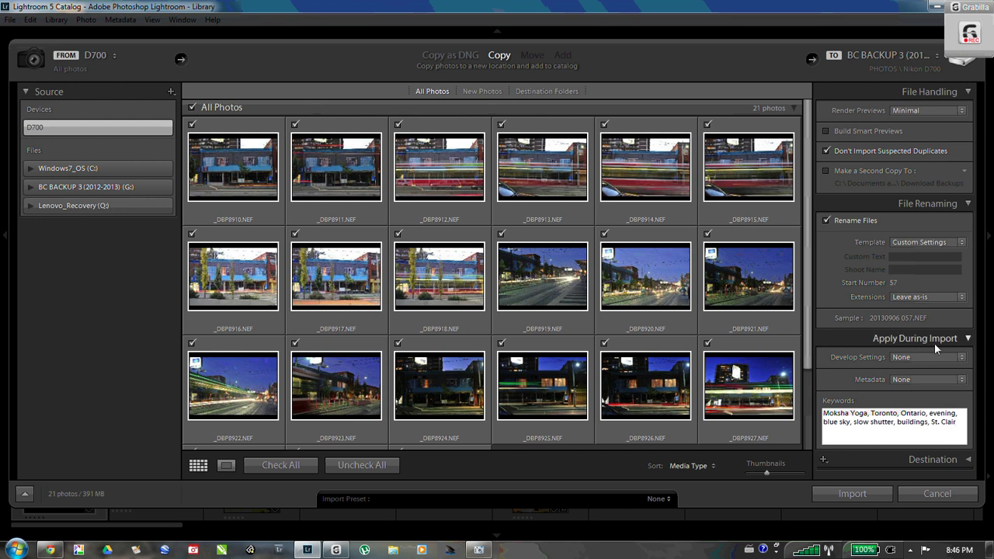
click(966, 340)
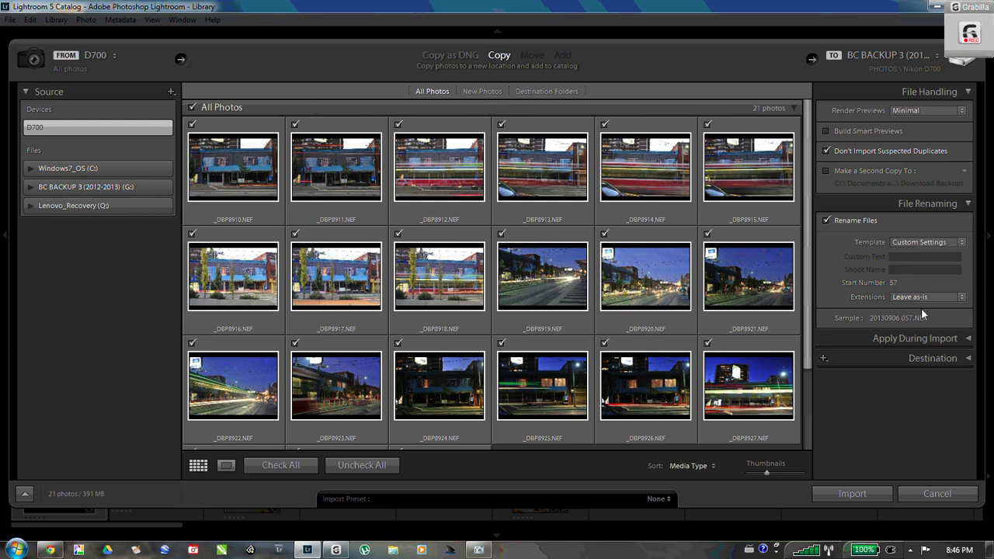
Create a custom filename template of '2013-09-05' followed by a three-digit sequence number
click(940, 244)
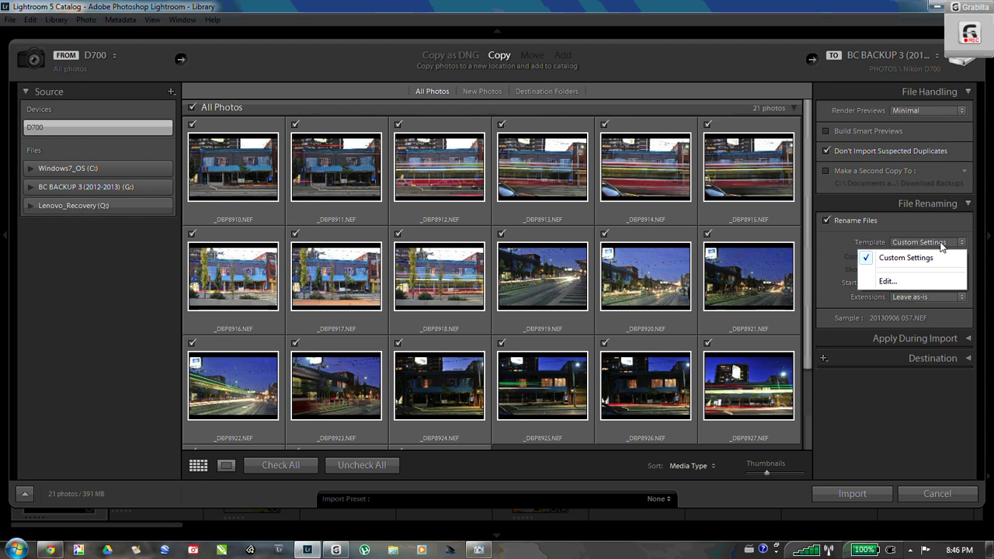
click(886, 281)
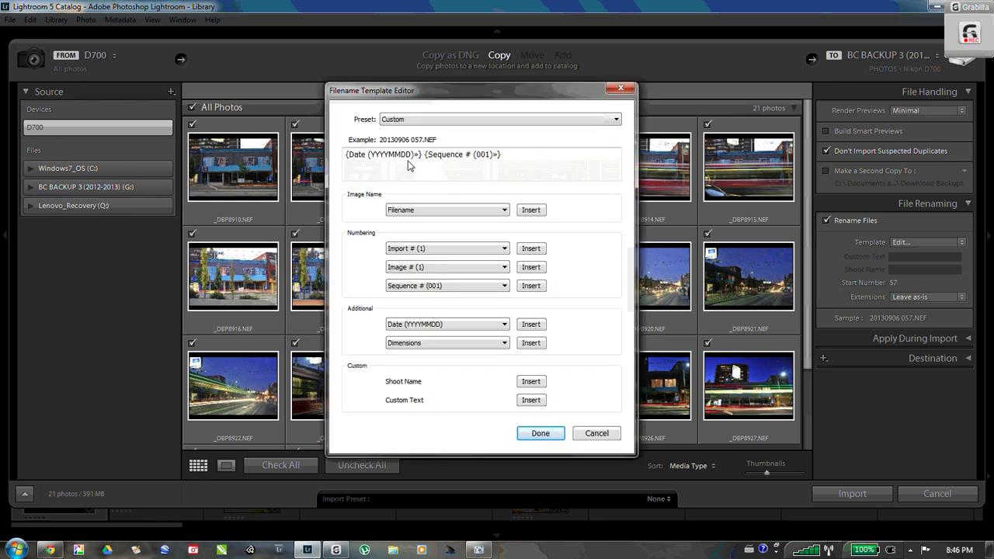
click(396, 155)
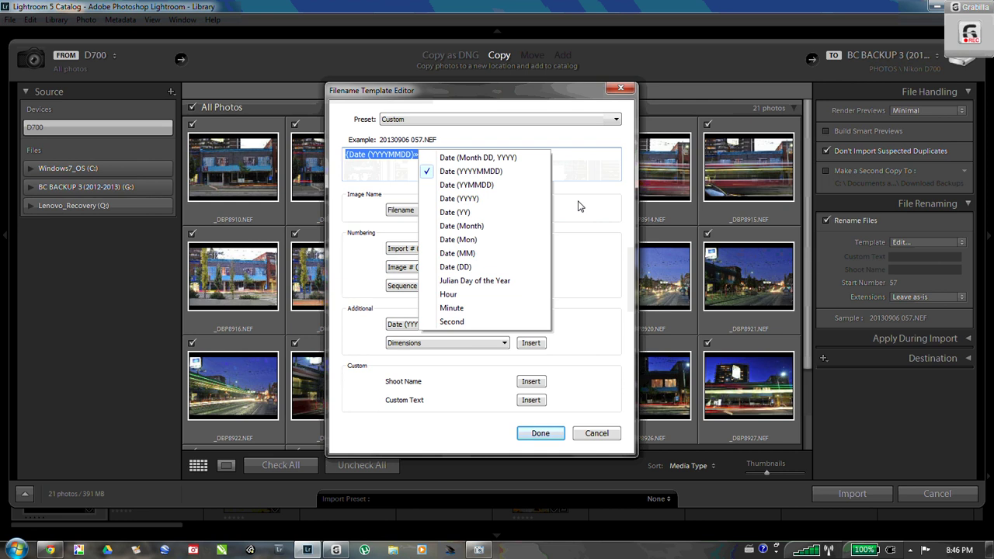
click(399, 194)
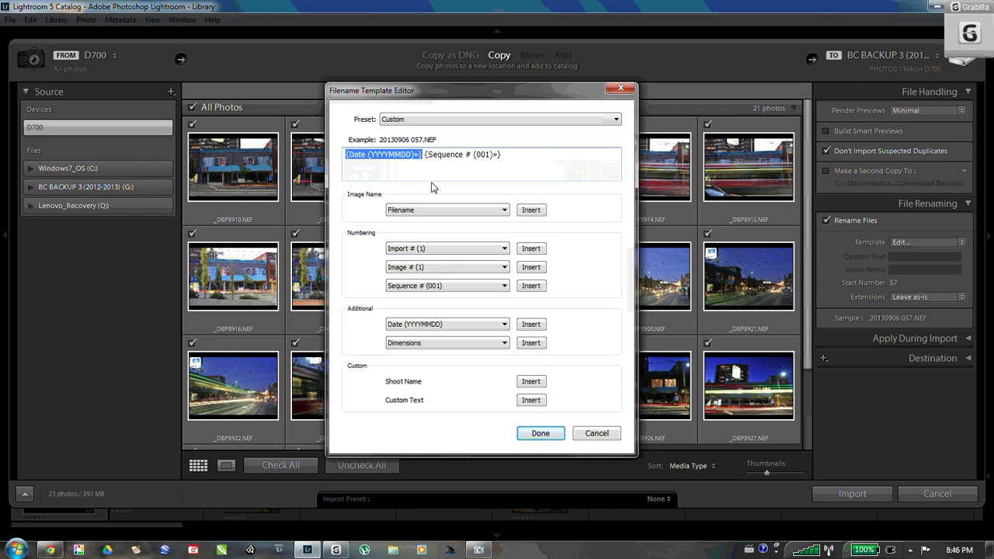
key(Delete)
text(2013-)
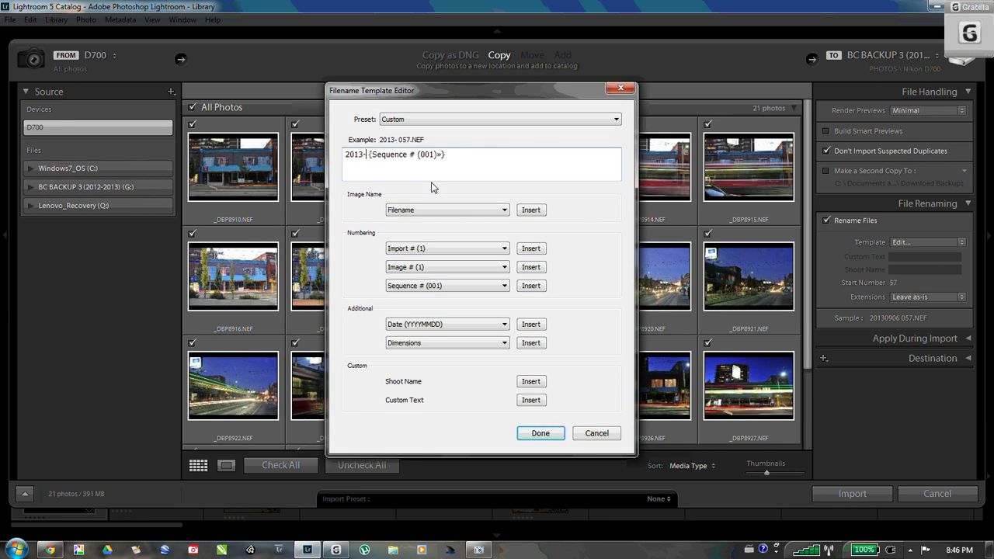
text(09-)
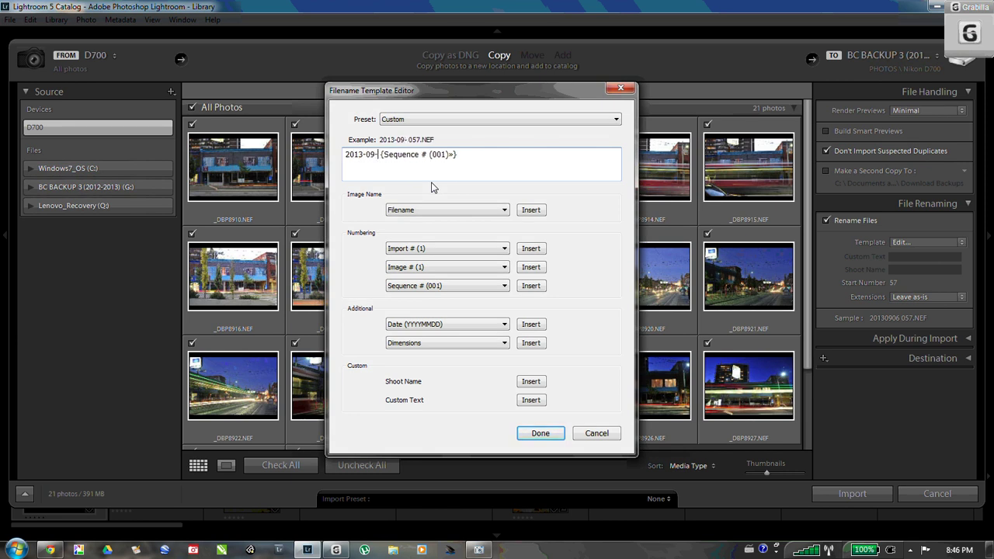
text(05)
click(548, 434)
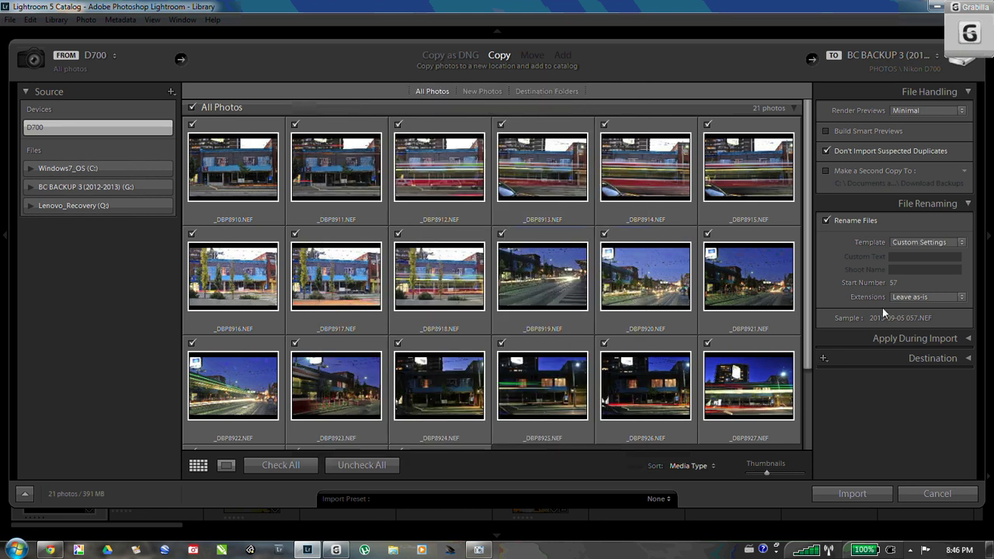
Set the renaming Start Number to 001
click(904, 282)
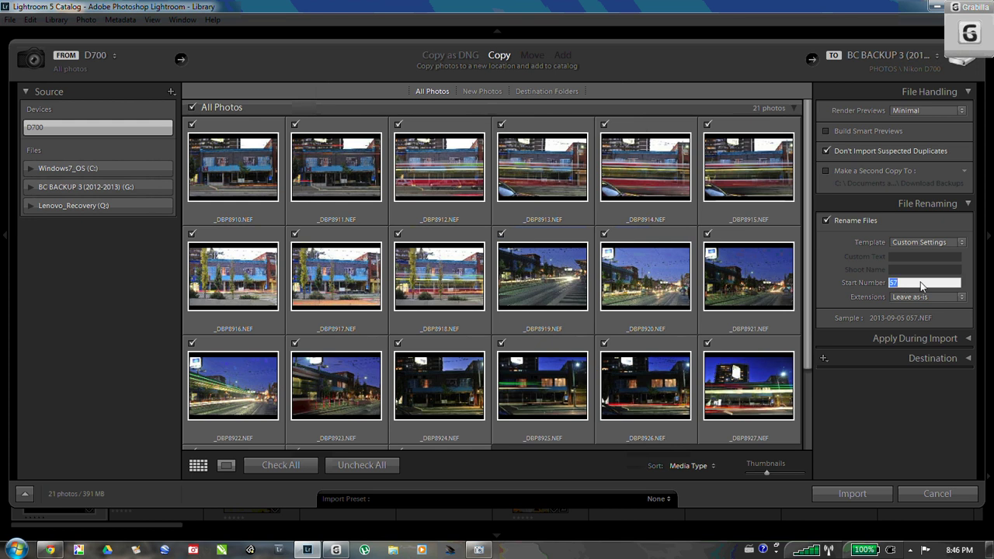
text(001)
text(0)
key(BackSpace)
Turn off Build Smart Previews and Make a Second Copy, collapsing File Renaming and File Handling
click(969, 204)
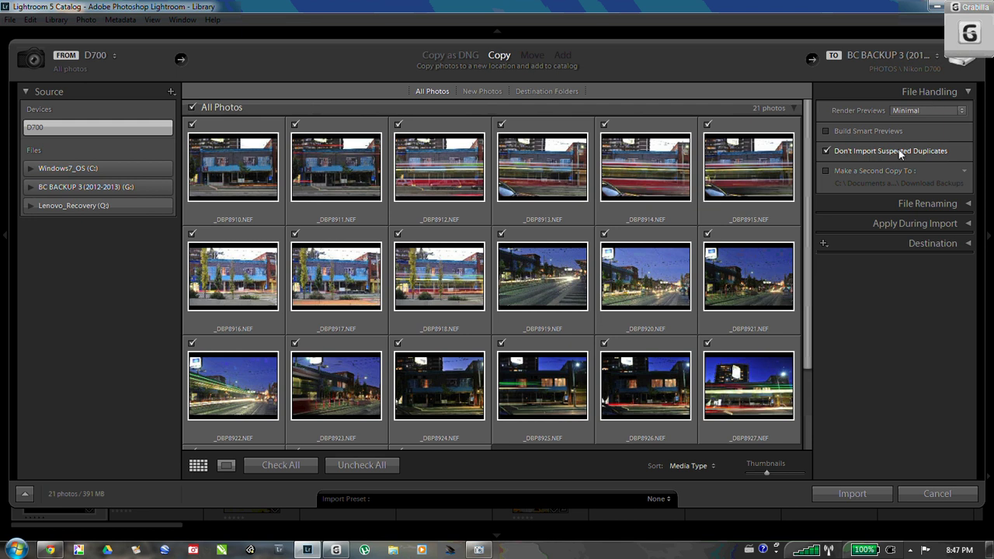
click(827, 130)
click(826, 170)
click(827, 170)
click(969, 92)
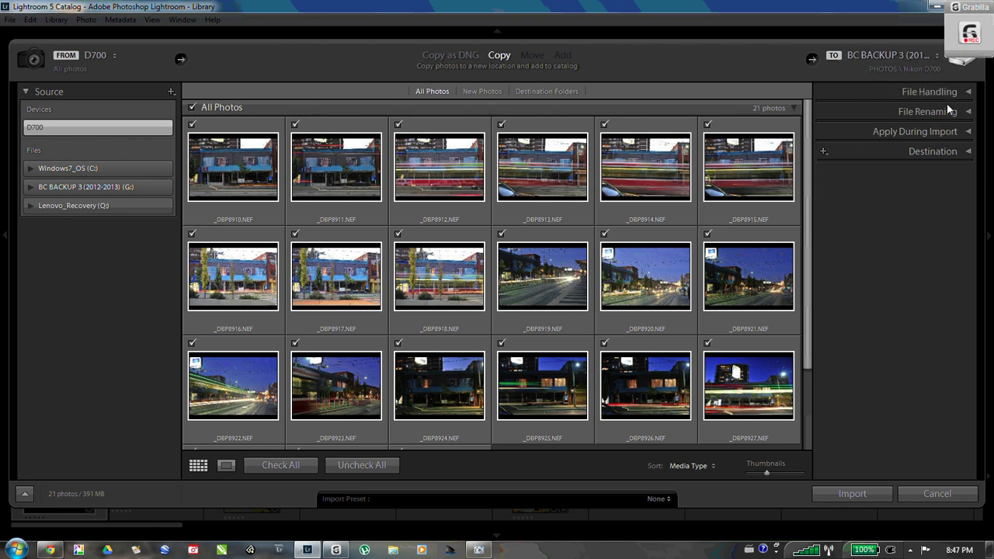
Import the 21 checked storefront photos and wait for copying to finish
click(865, 499)
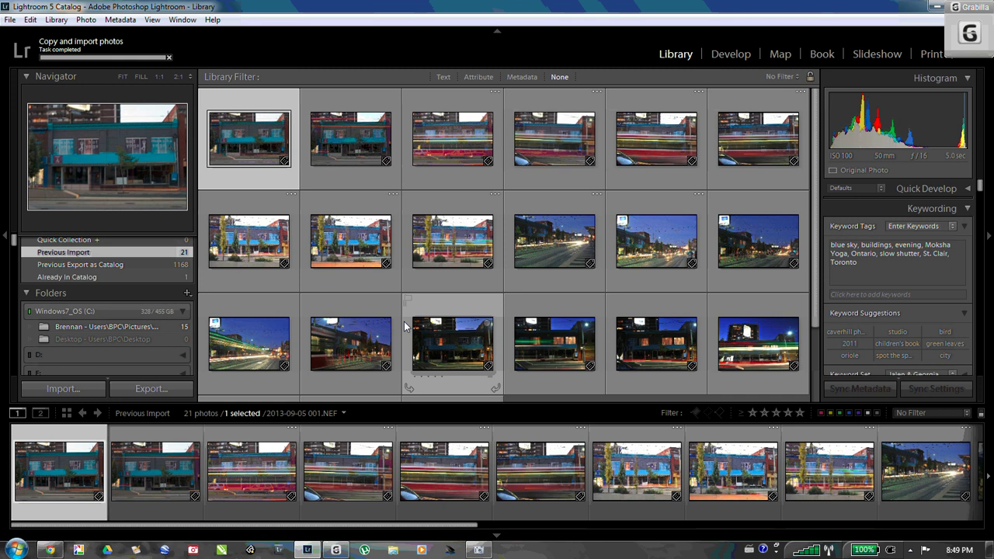
Open 2013-09-05 001.NEF in Loupe view, zoom 1:1 on the hot yoga window, then back to Fit
double_click(249, 157)
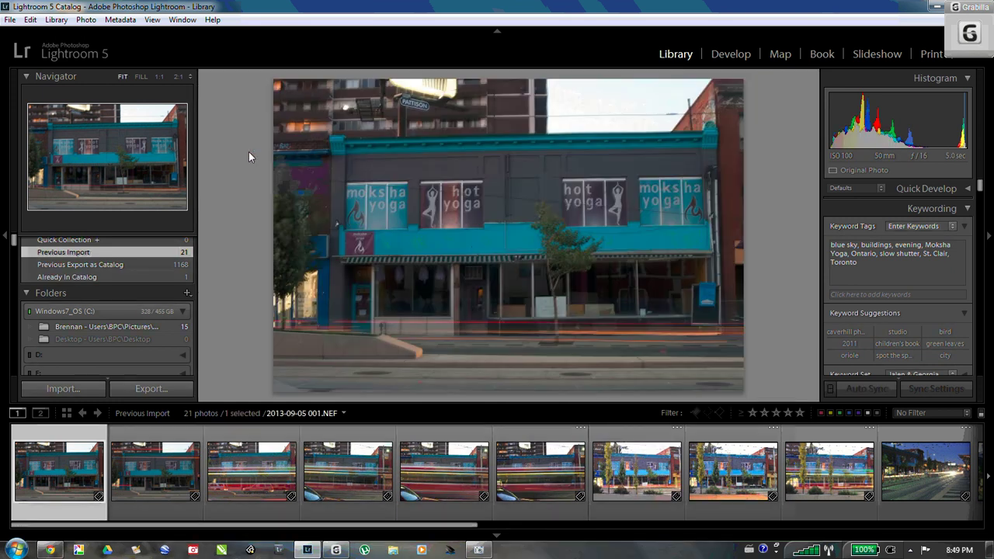
click(480, 205)
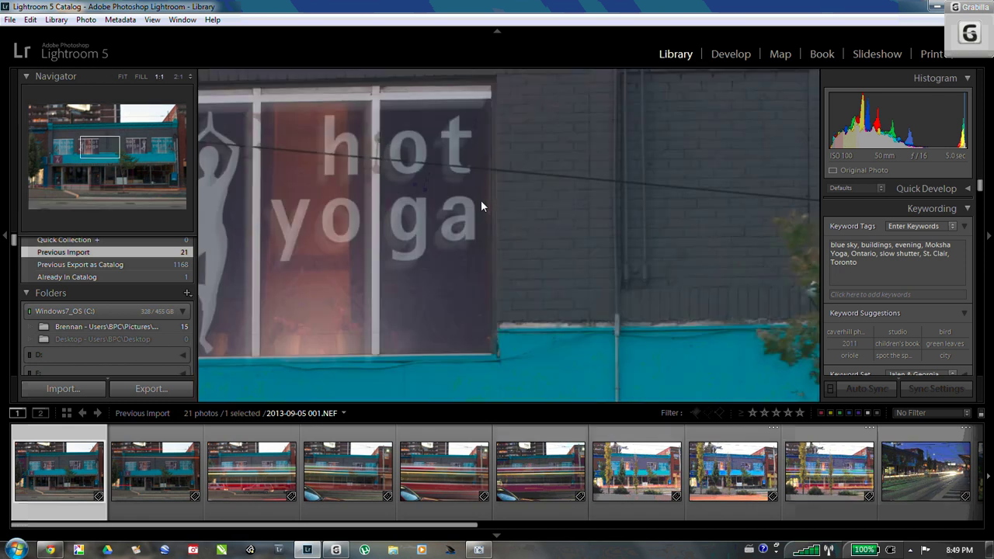
click(446, 224)
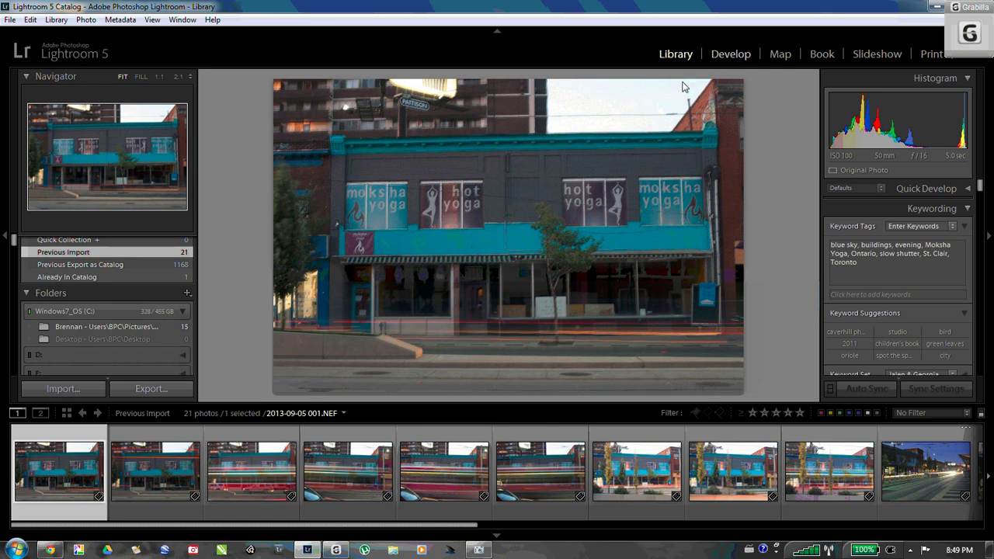
Switch to Develop, flag the first photo as rejected, and load the second storefront photo
key(d)
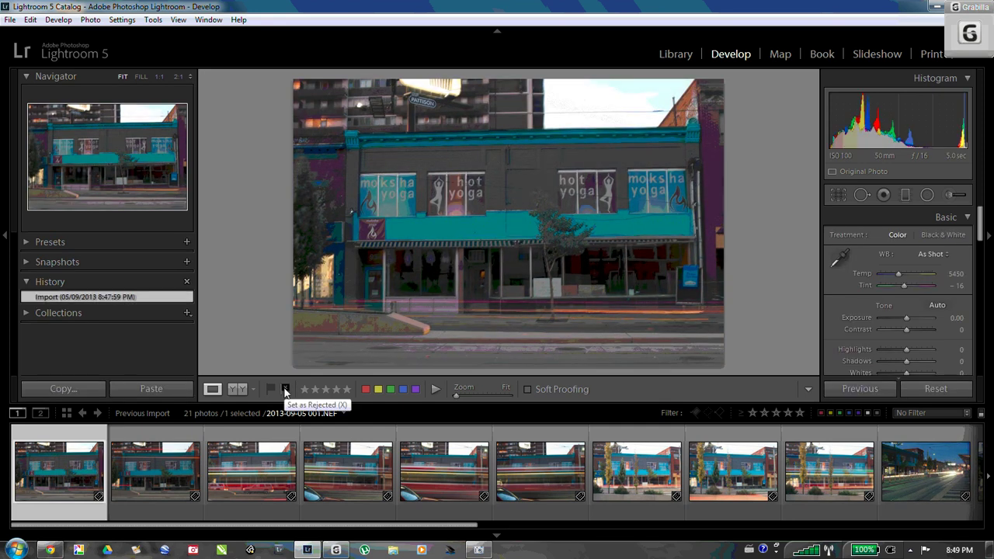
click(285, 389)
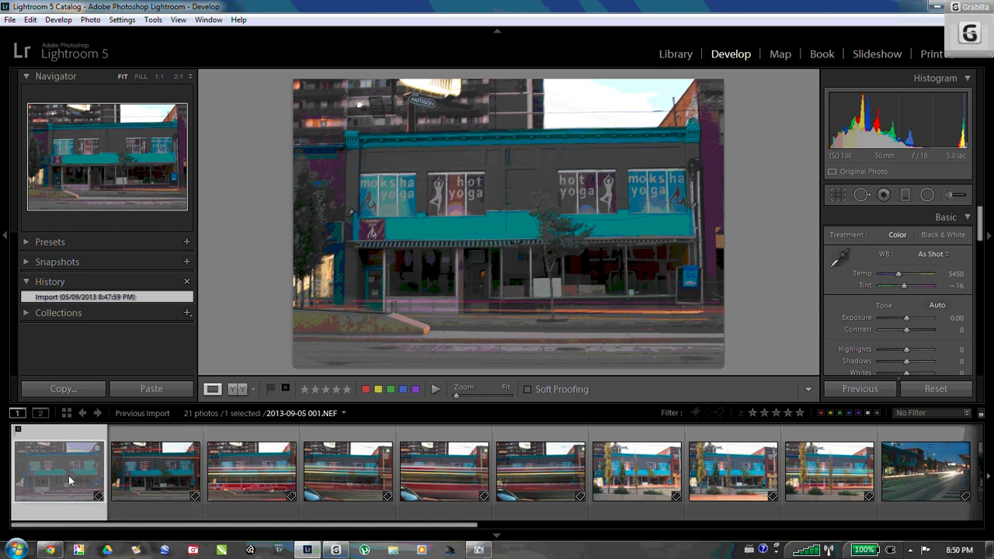
click(169, 464)
click(170, 464)
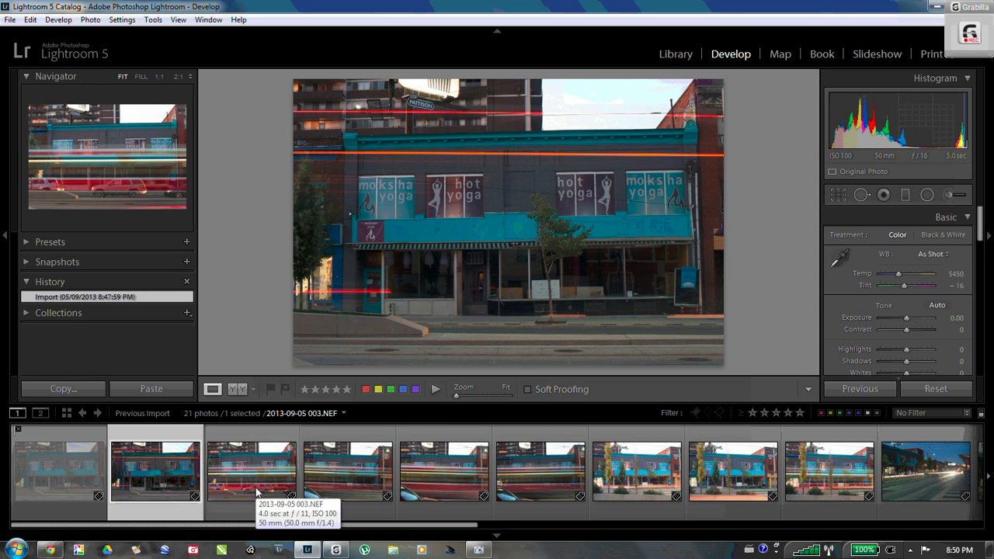
Inspect the hot yoga window at 1:1, return to Fit, and advance to the third photo
click(479, 188)
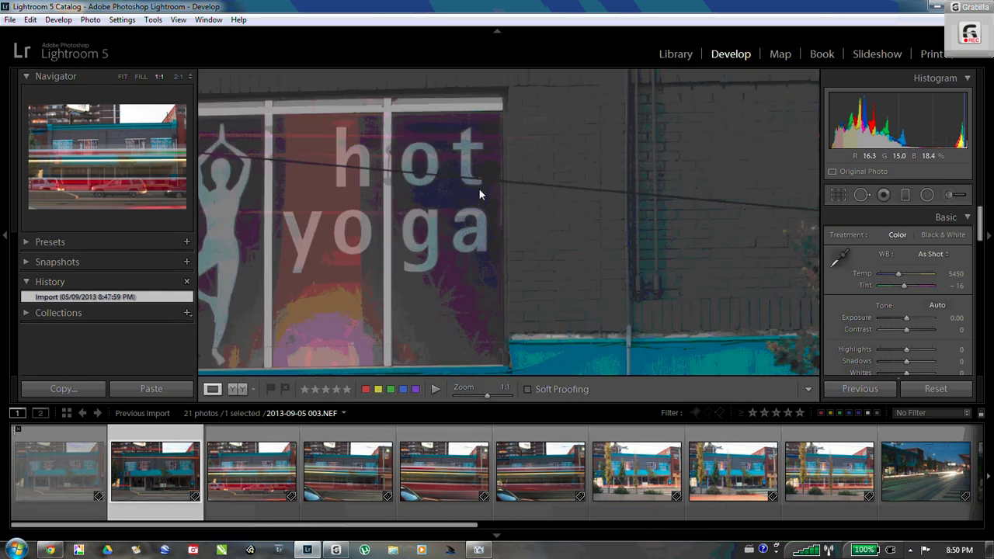
drag(478, 188, 639, 188)
drag(705, 231, 590, 284)
click(608, 219)
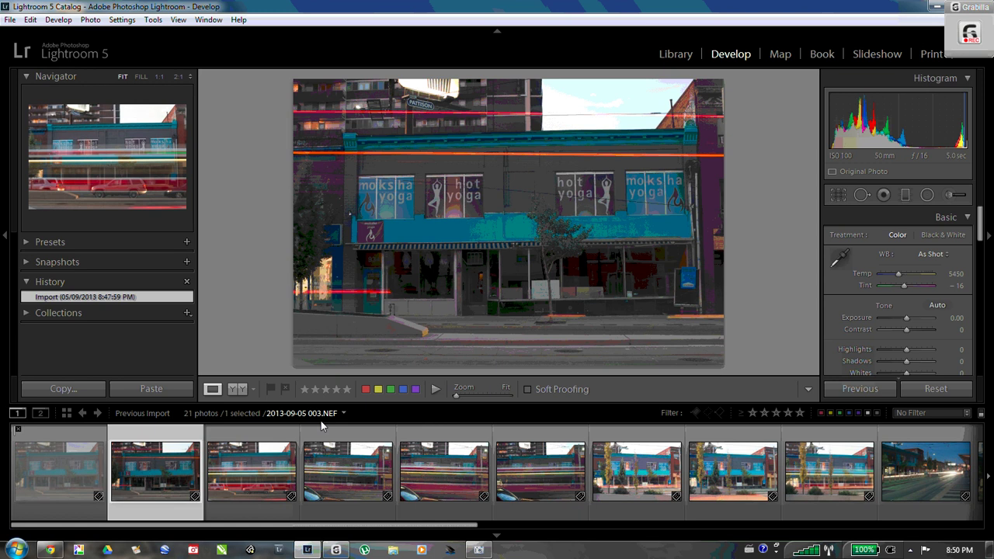
key(Right)
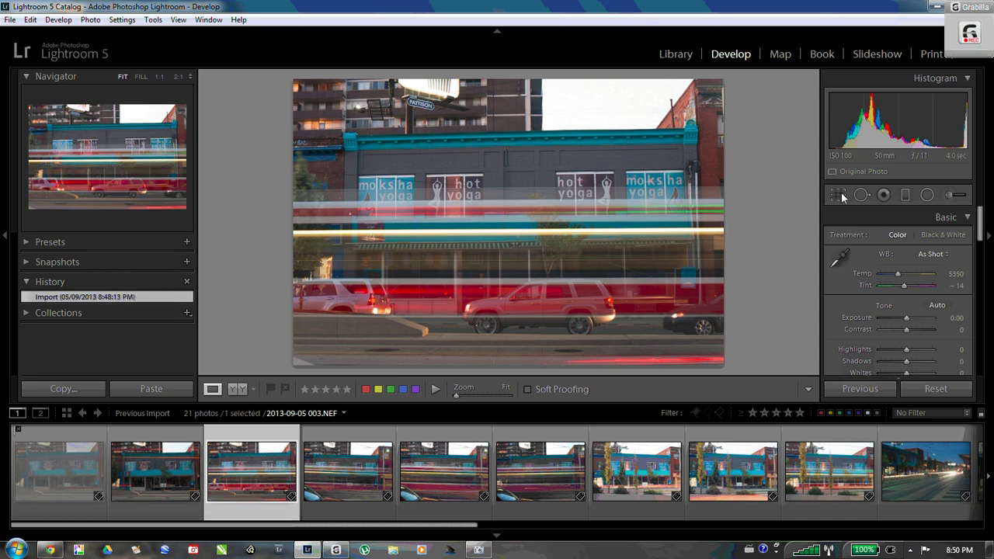
Rate photo 003 three stars and straighten it to a 0.87 angle
click(325, 389)
click(838, 197)
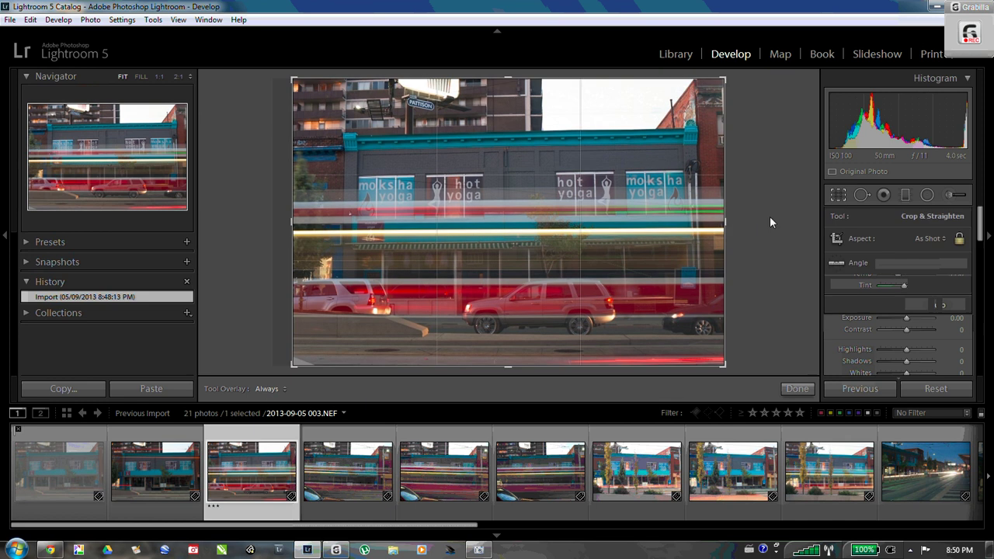
drag(757, 206, 761, 209)
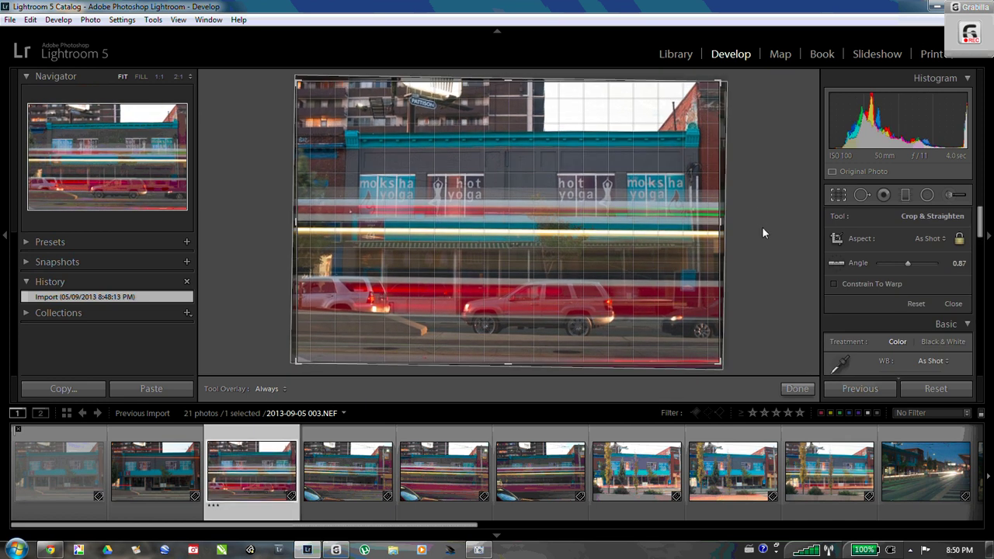
click(798, 388)
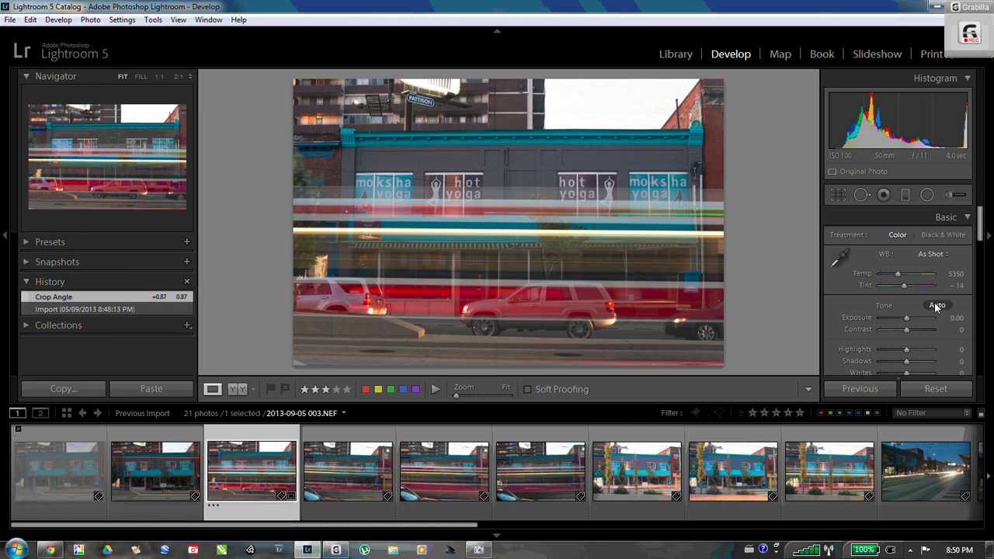
Apply Auto Upright perspective correction in Lens Corrections
scroll(934, 302, down, 15)
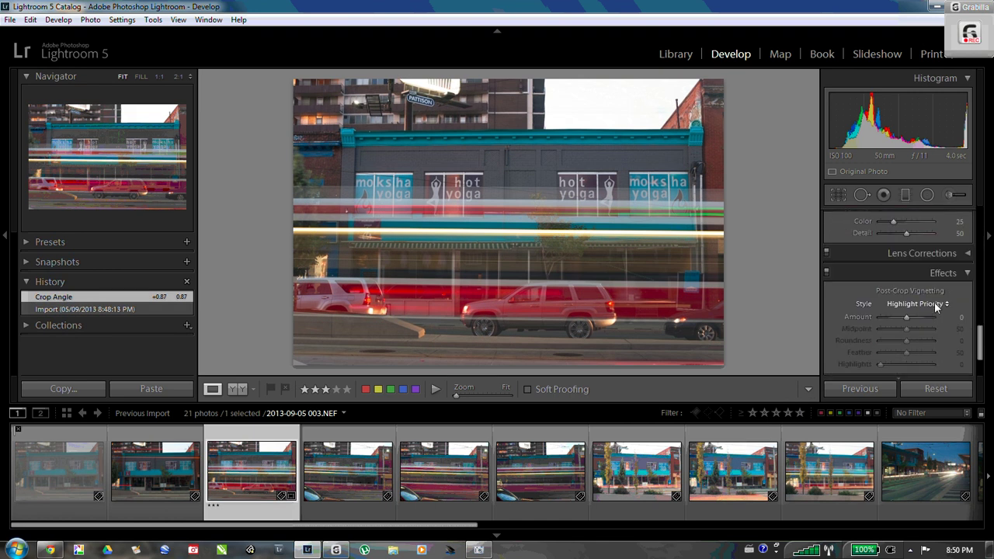
scroll(935, 302, up, 1)
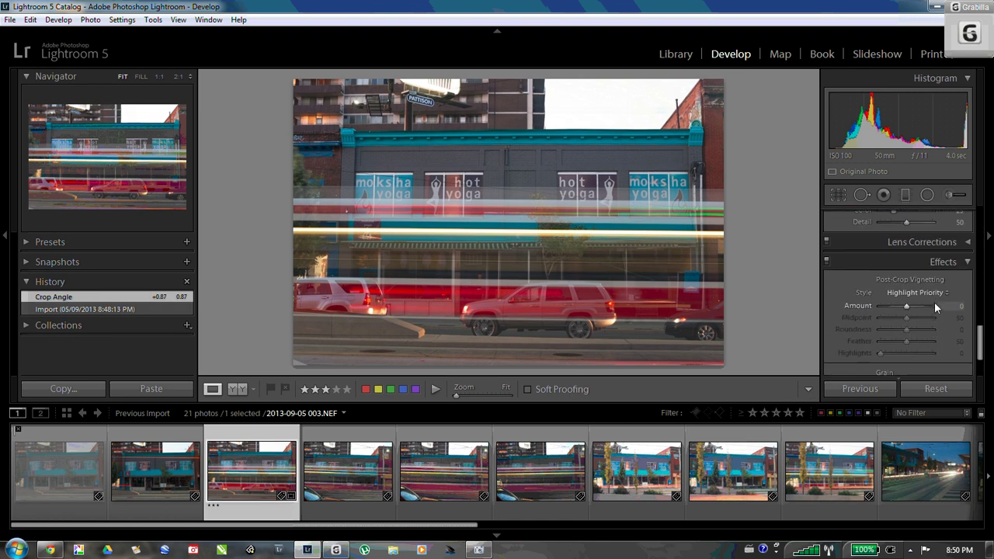
click(968, 243)
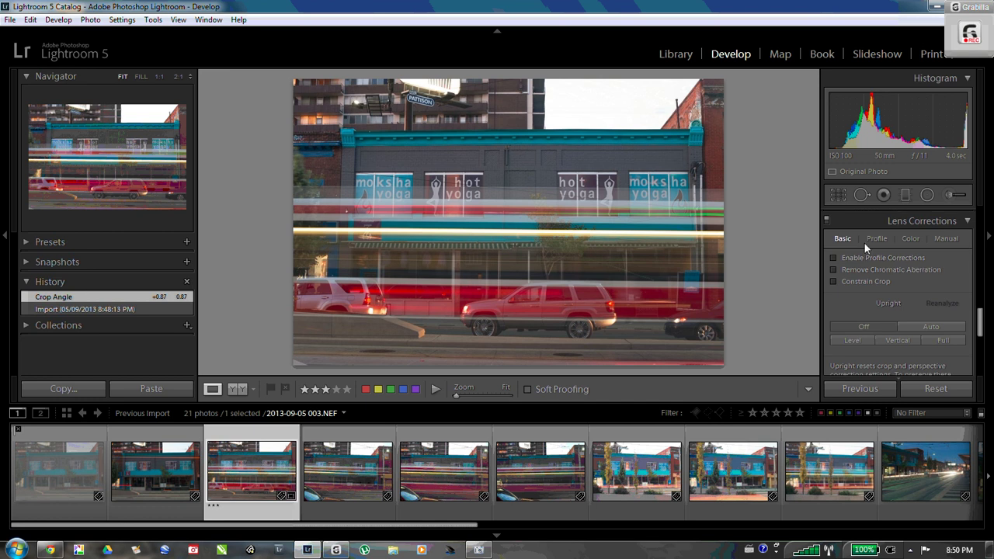
click(919, 329)
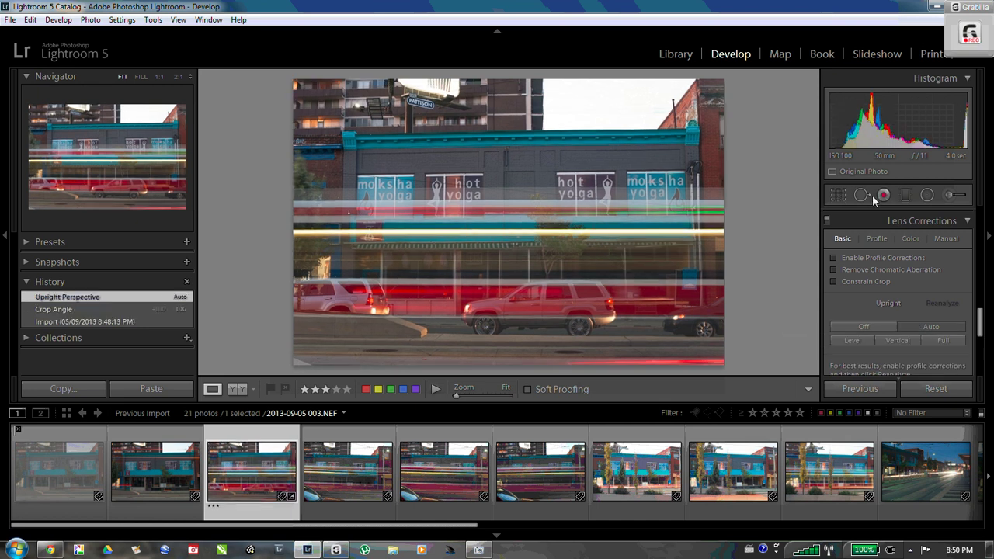
Tighten the crop from the top-left and bottom-right corners and rotate to 0.66
click(838, 195)
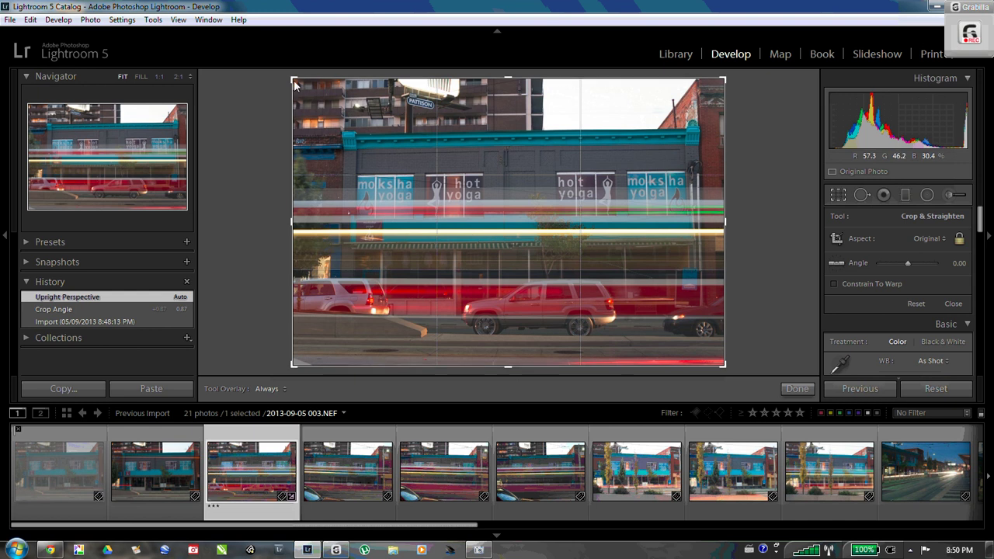
drag(294, 80, 310, 90)
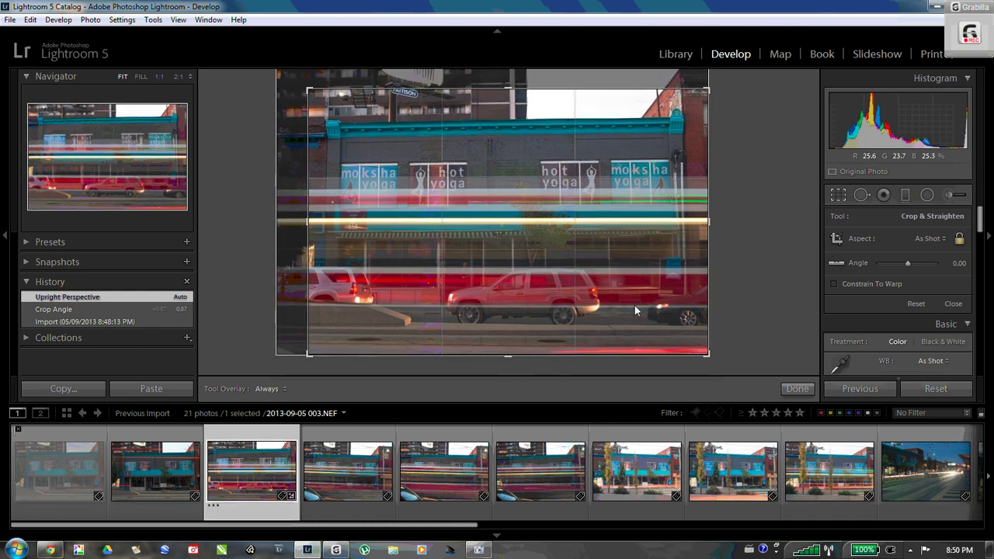
drag(709, 361, 711, 352)
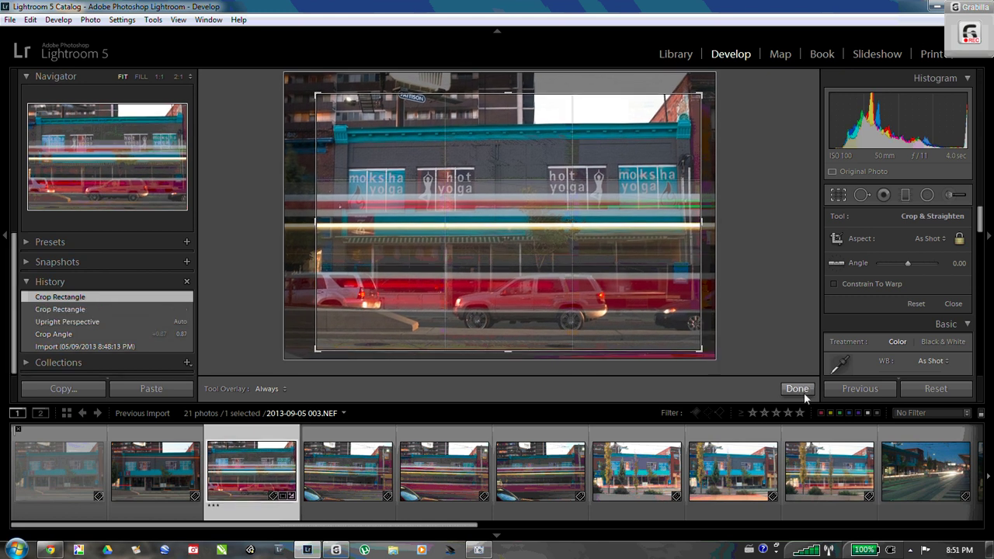
drag(763, 260, 765, 264)
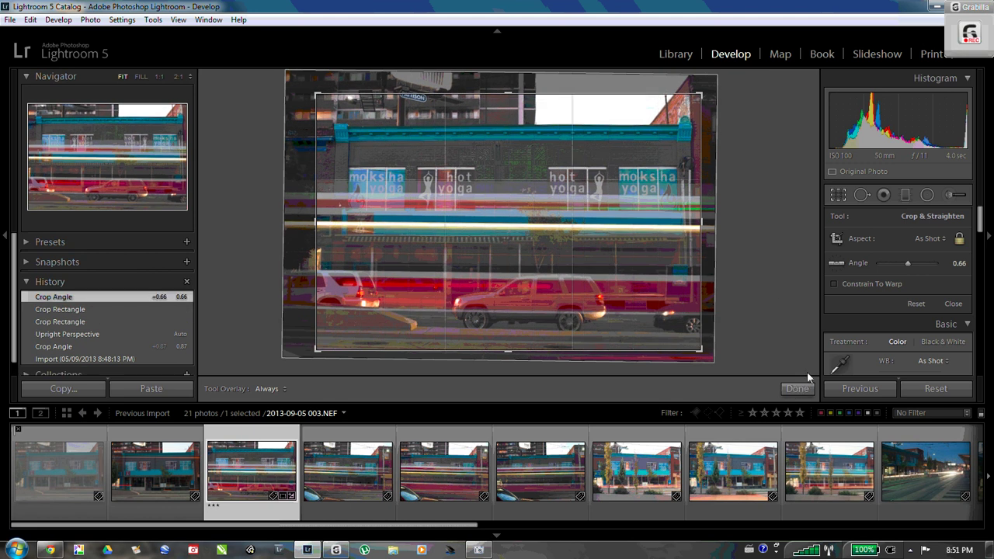
click(800, 389)
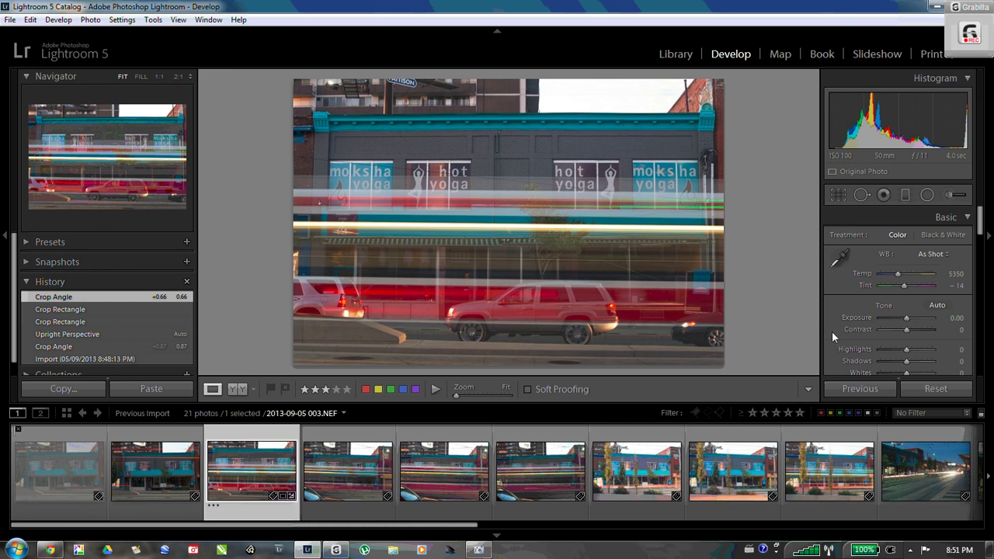
Undo the straightening, set Contrast +29, and add a −1.70 exposure graduated filter across the top
key(ctrl+z)
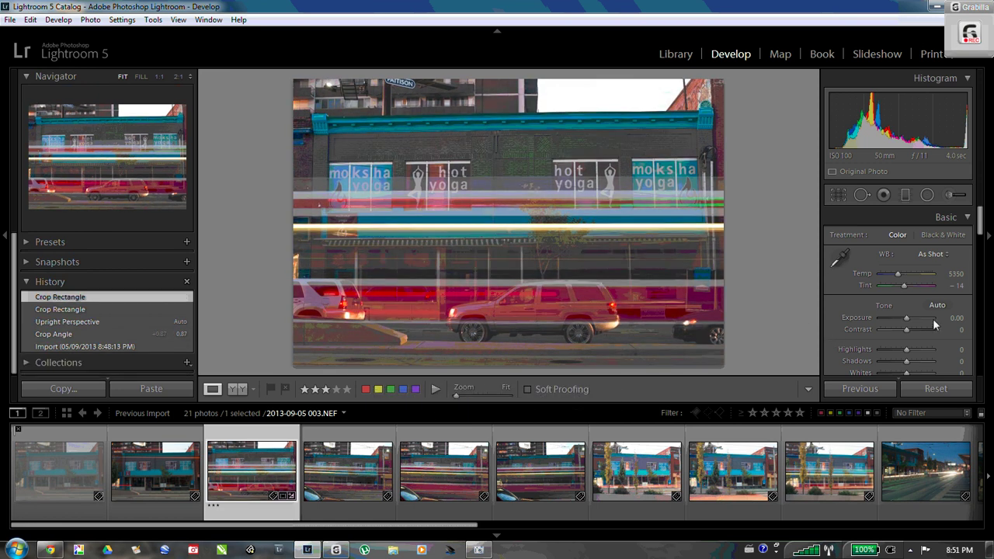
drag(906, 331, 910, 333)
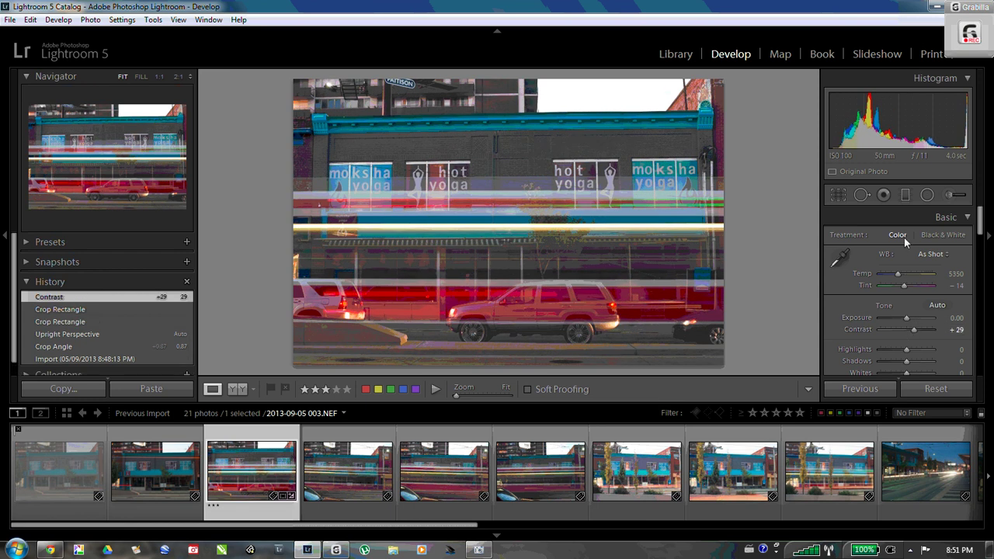
click(905, 195)
drag(906, 285, 893, 282)
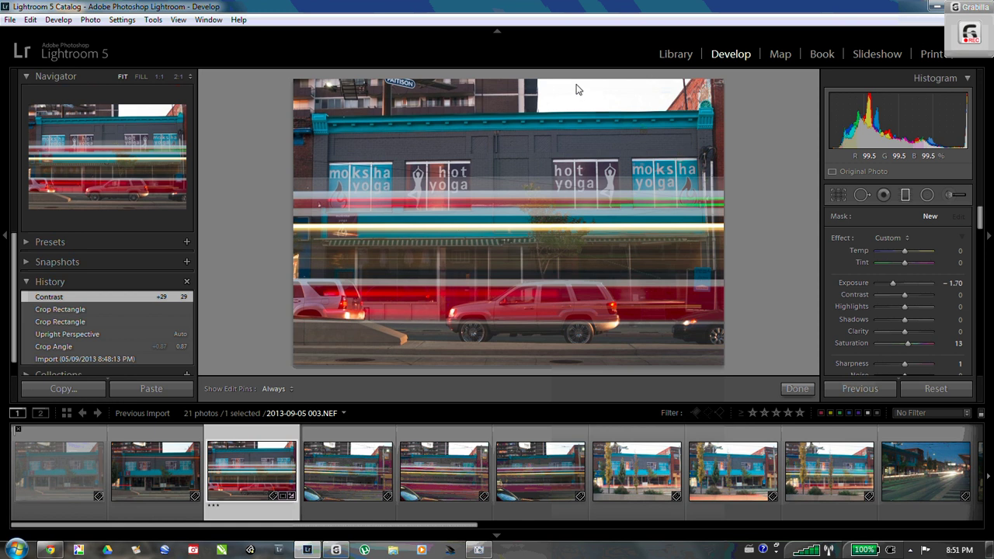
drag(575, 80, 577, 138)
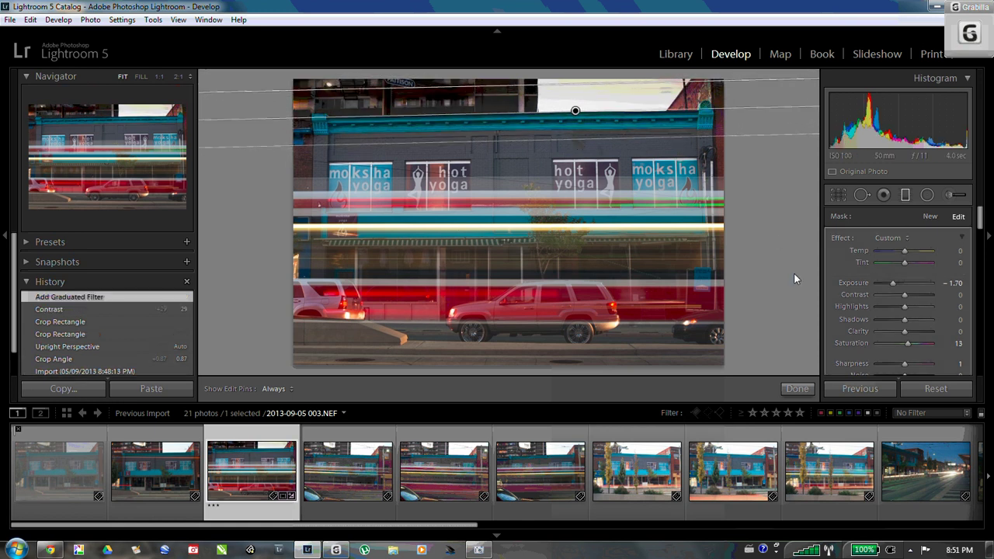
mouse_move(895, 289)
mouse_down()
mouse_move(885, 289)
mouse_move(895, 289)
mouse_up()
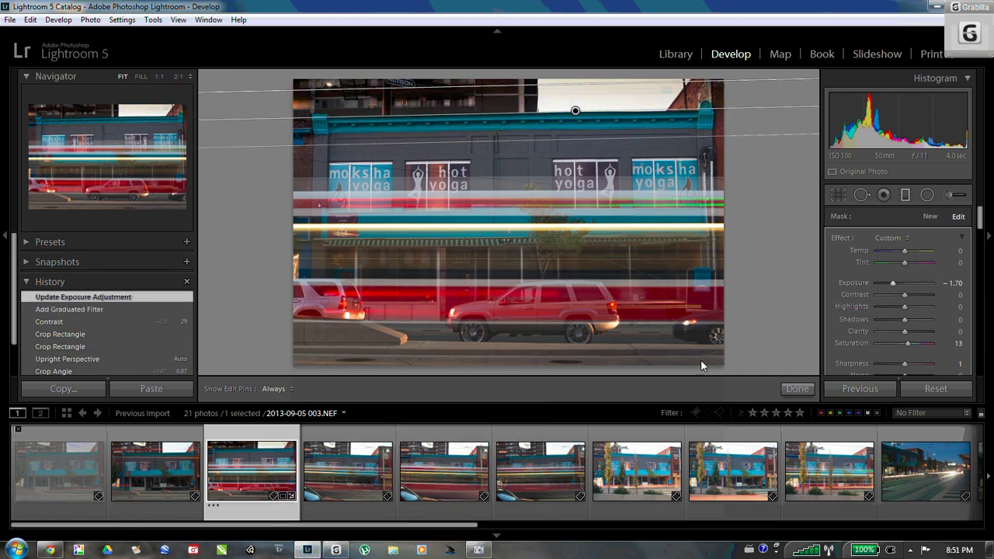
click(792, 388)
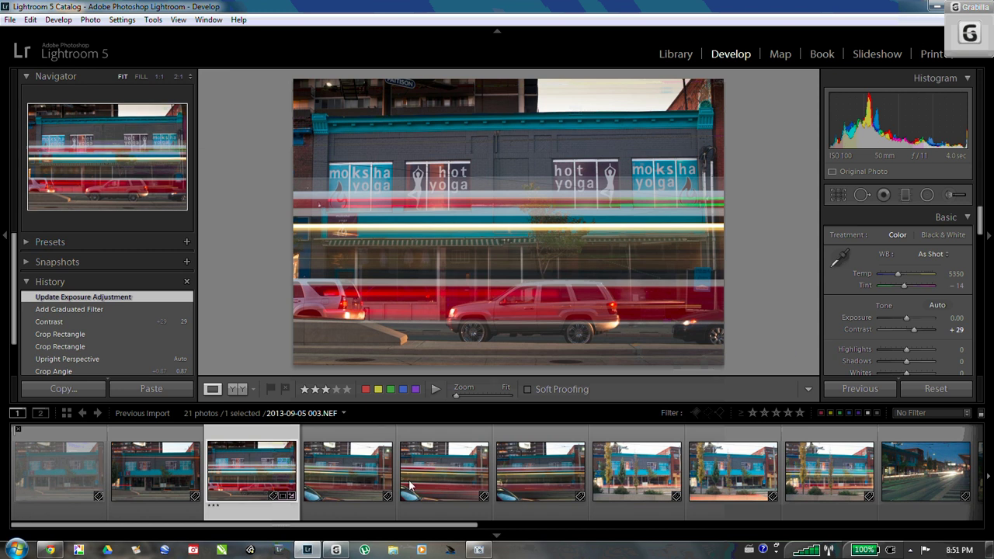
Step through the filmstrip, rejecting photos 004 and 008
click(350, 471)
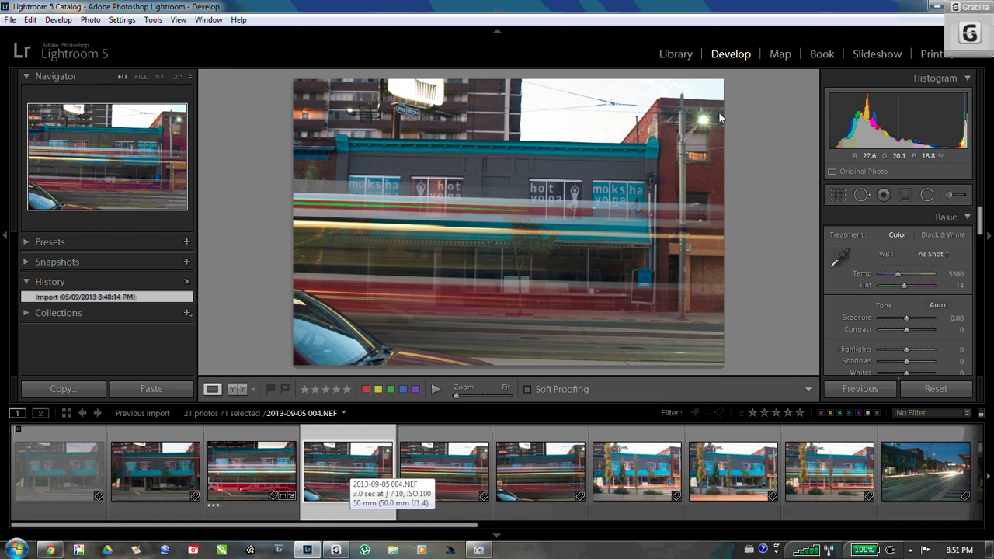
click(287, 389)
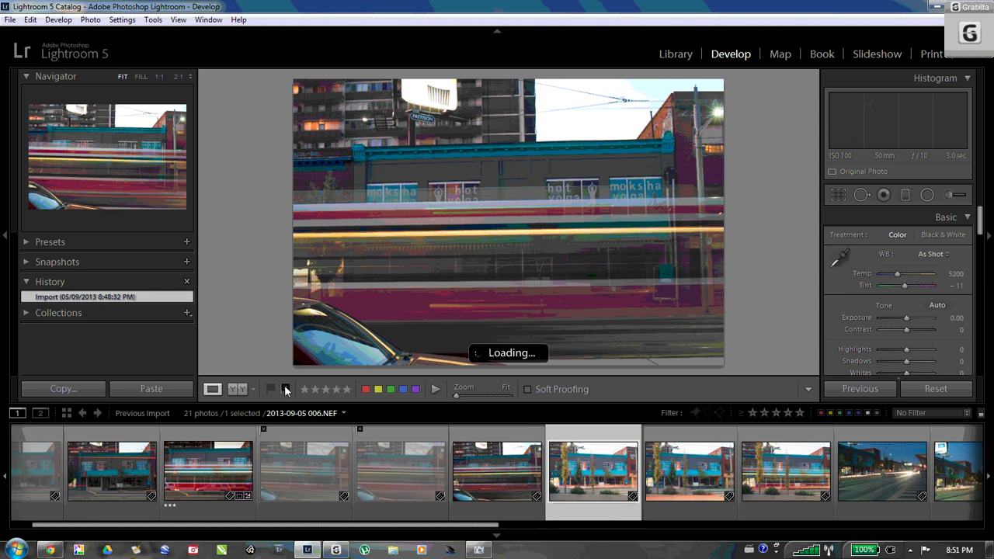
key(Right)
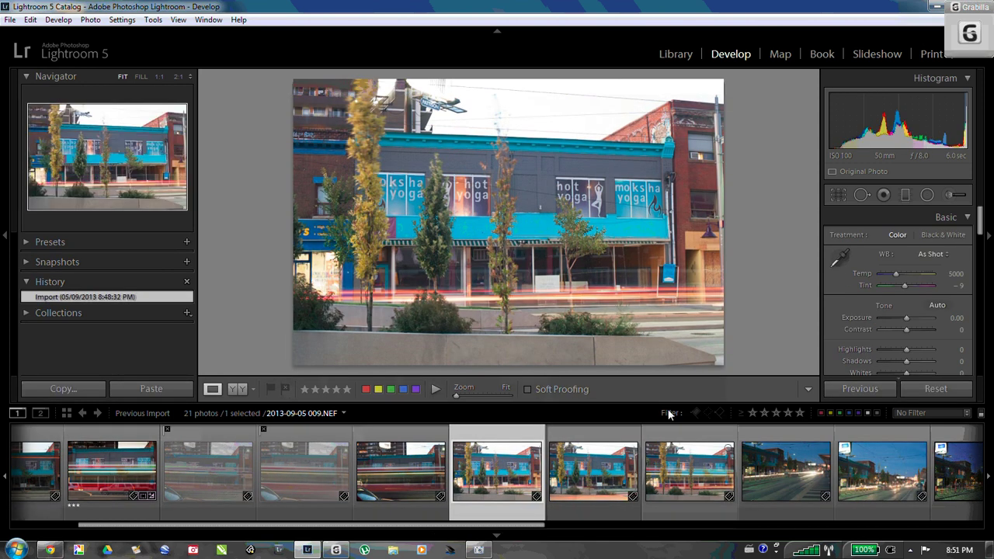
key(Right)
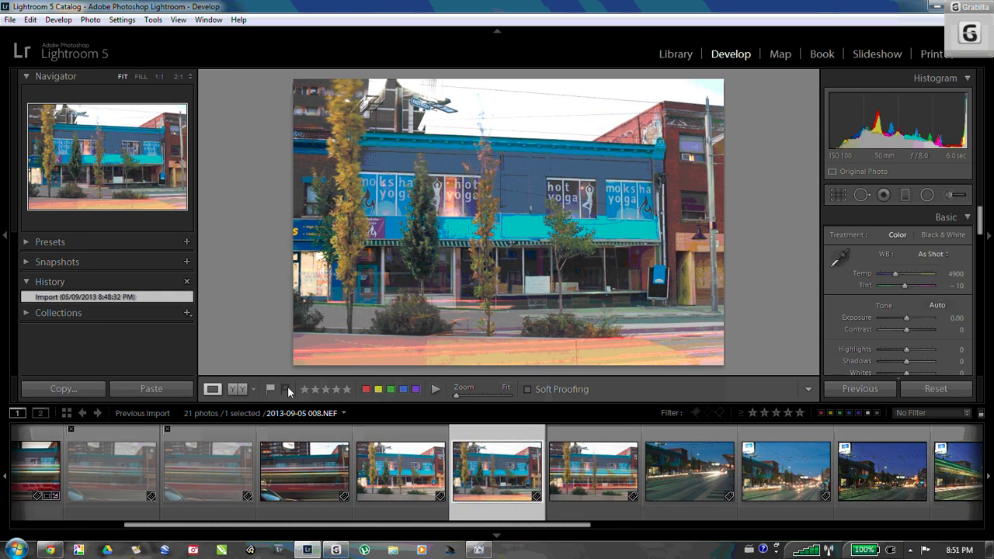
key(x)
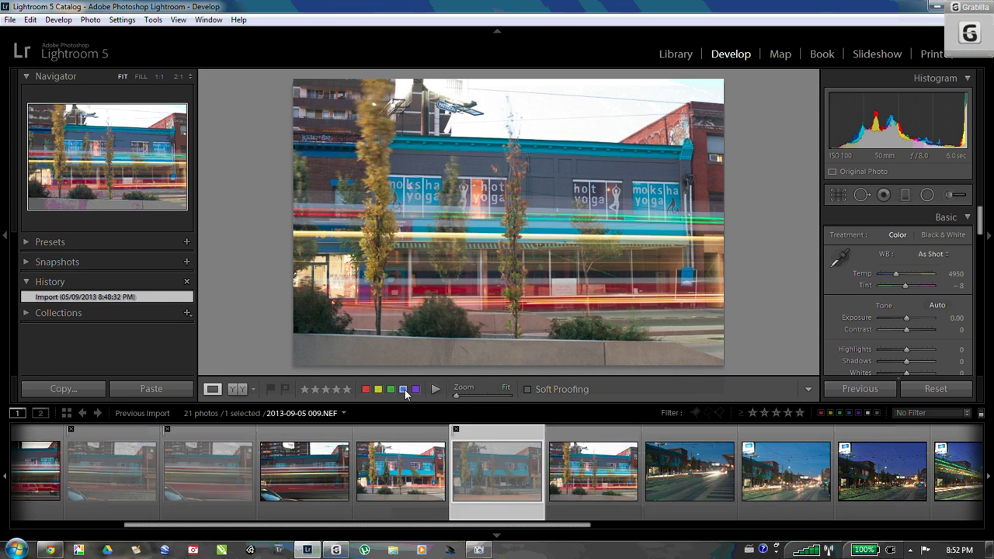
Return to photo 007, clear its reject flag, and check the hot yoga sign at 1:1
key(Left)
key(Left)
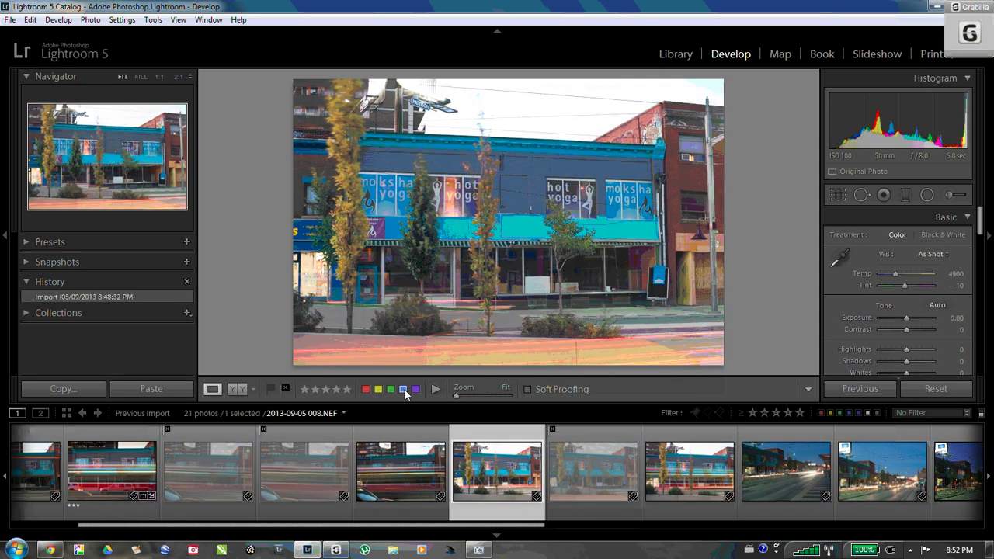
key(u)
click(476, 201)
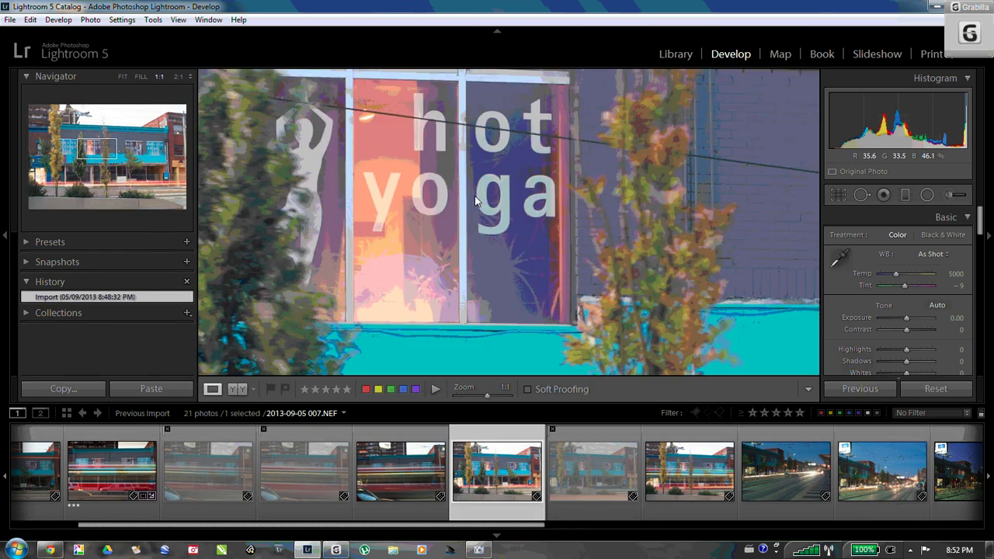
click(476, 201)
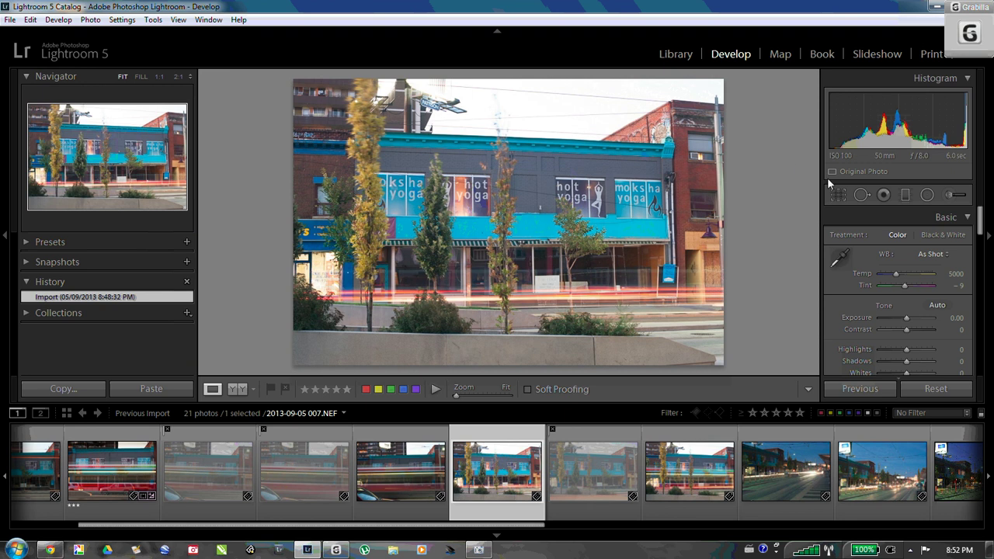
Level the building and crop in from the lower-left and upper-right corners
click(838, 195)
drag(767, 194, 771, 202)
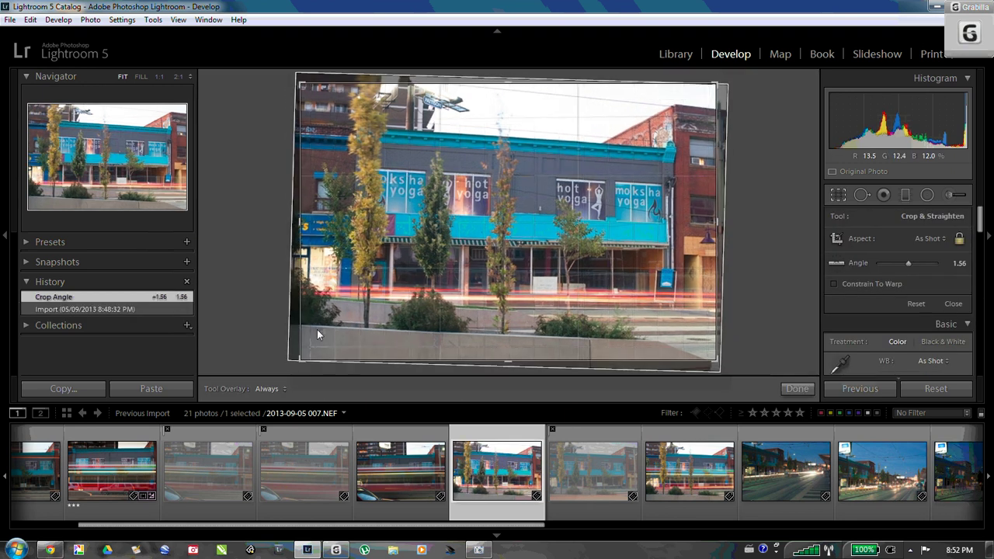
drag(313, 351, 310, 356)
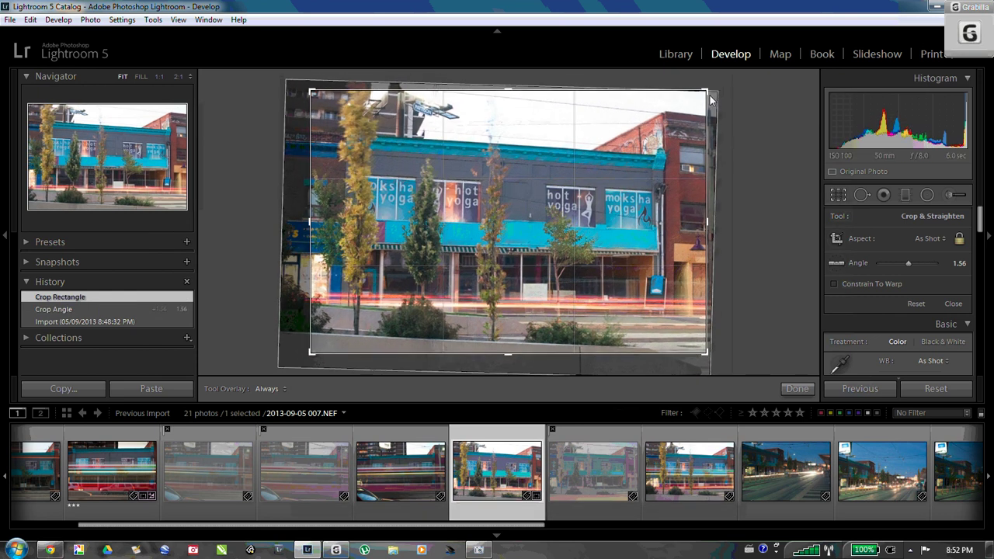
drag(710, 97, 698, 110)
drag(618, 241, 611, 239)
click(781, 387)
Set Highlights −33, Contrast +36, and Clarity and Vibrance +17
scroll(909, 307, down, 1)
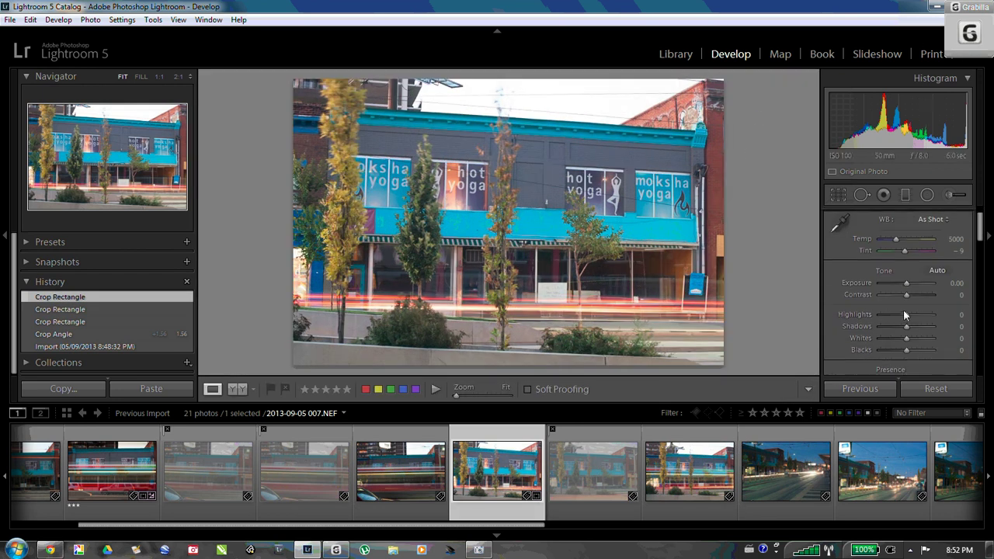
drag(903, 316, 917, 292)
scroll(913, 303, down, 3)
drag(907, 302, 914, 313)
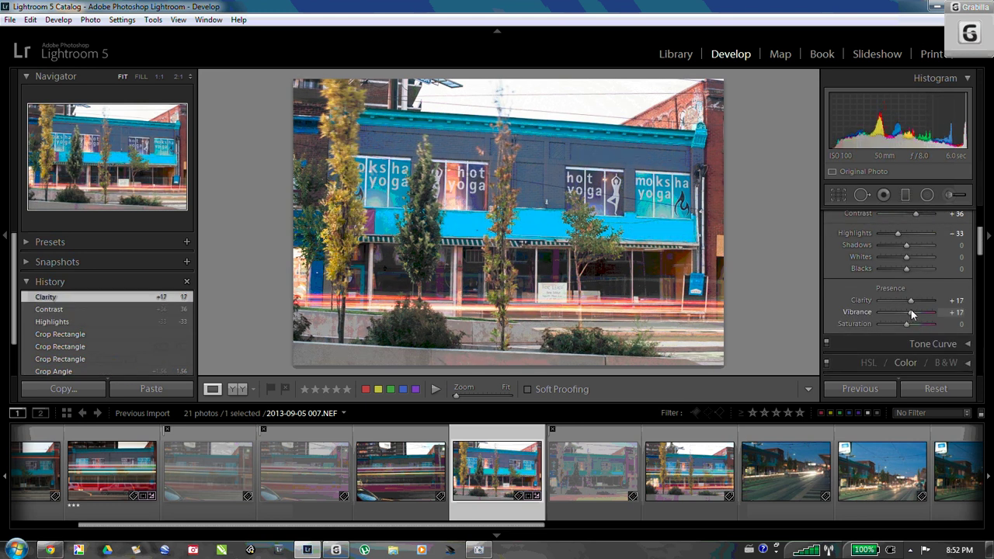
Rate the photo three stars and inspect the hot yoga window at 1:1
click(325, 389)
click(550, 180)
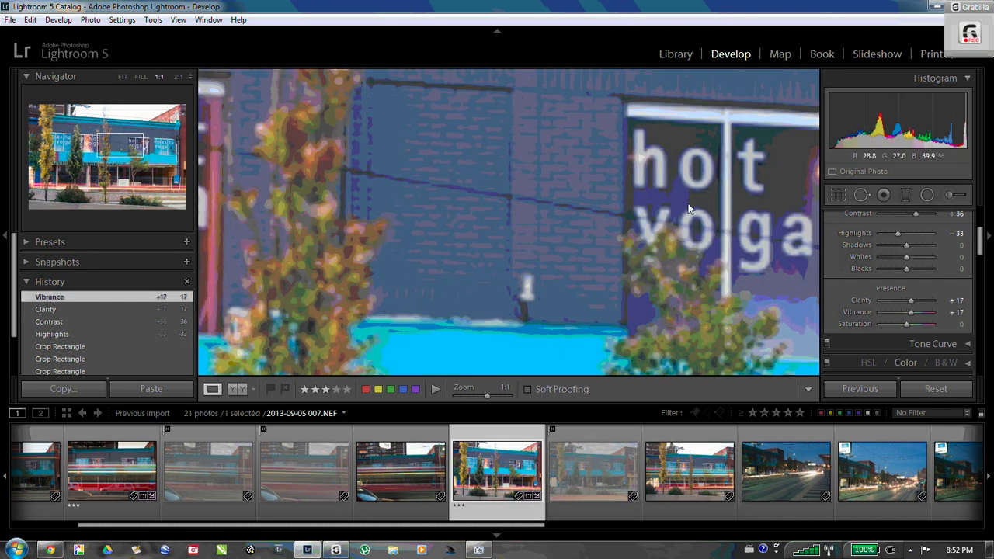
drag(689, 208, 533, 221)
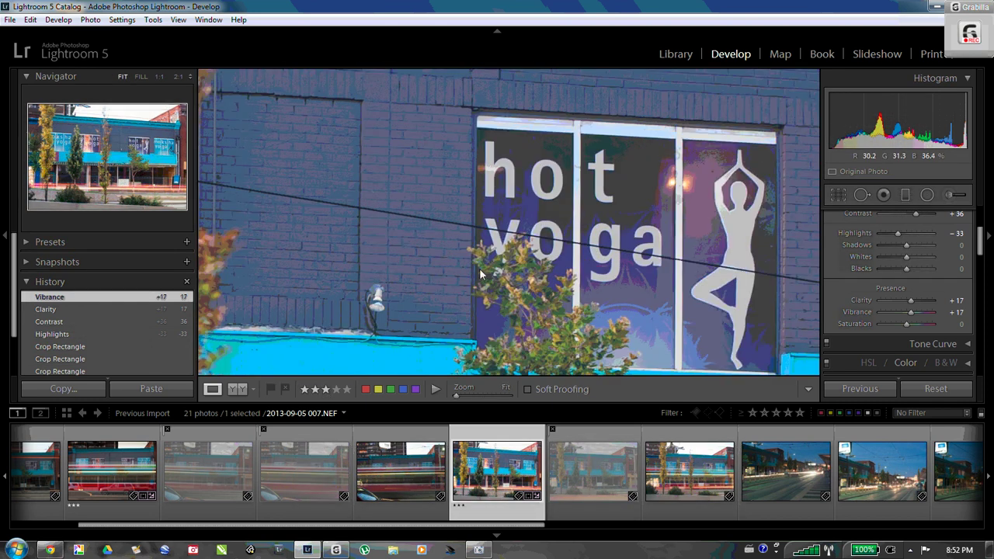
click(494, 251)
Reject night street photo 010 and check photo 011's street lights at 1:1
click(797, 468)
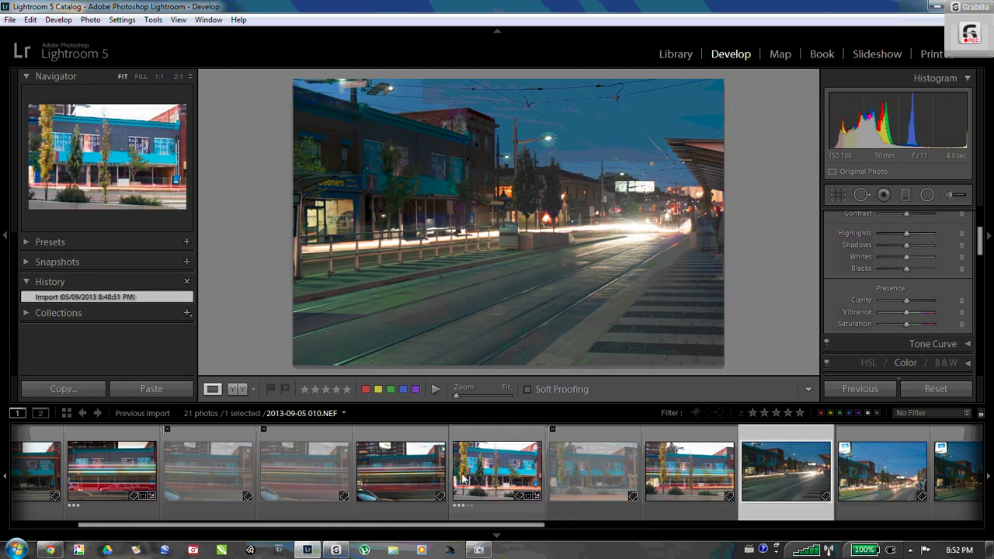
click(285, 390)
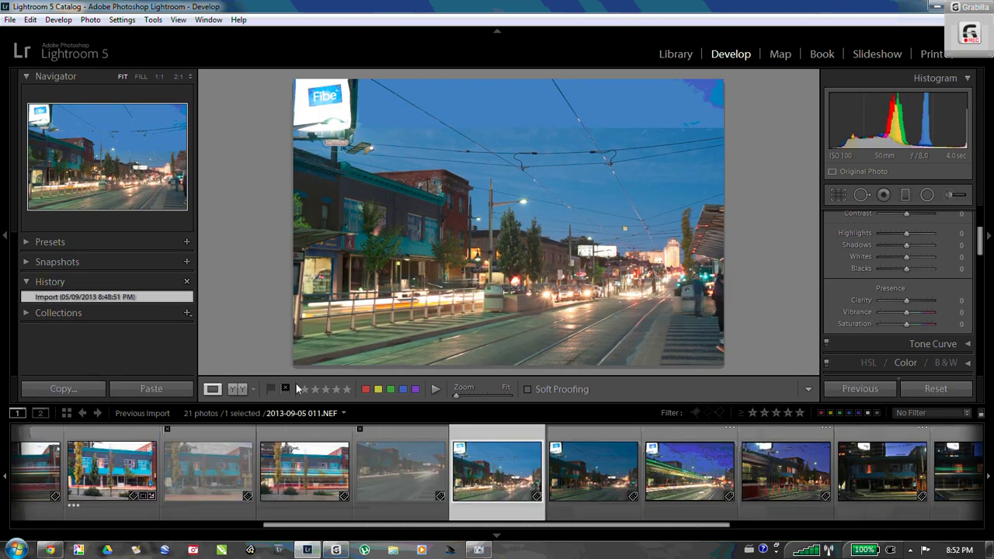
click(584, 281)
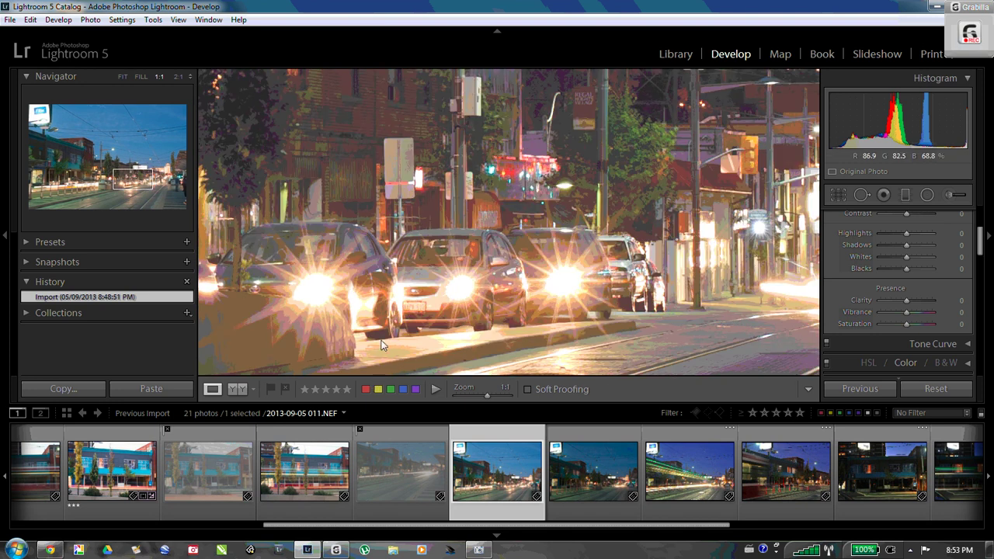
click(563, 305)
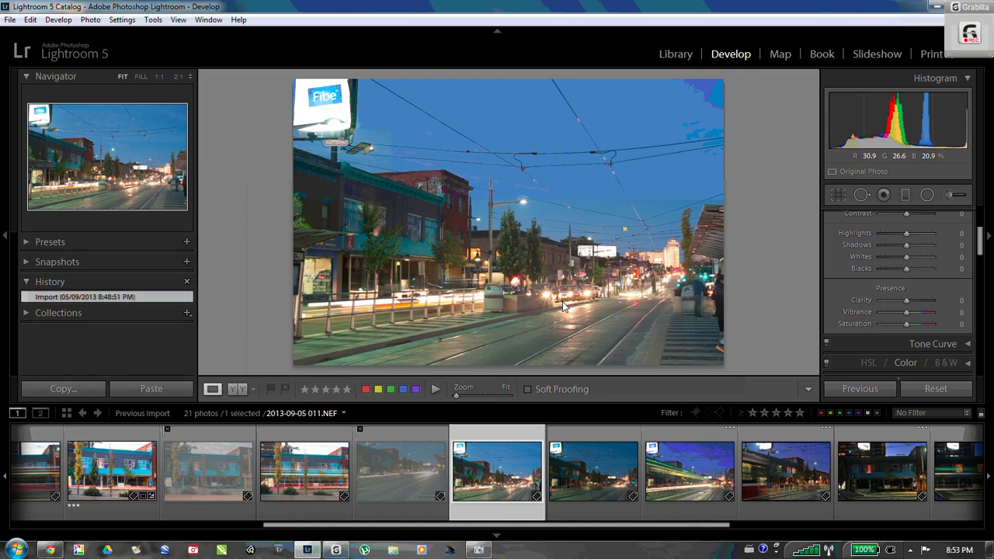
Skip ahead through the night shots to photo 016, then settle on 017
key(Right)
key(Right)
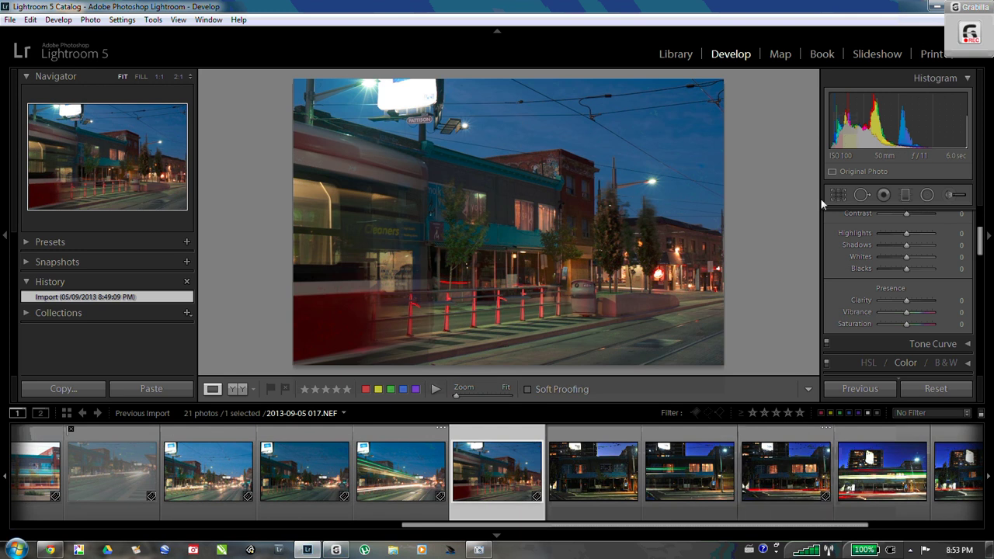
click(691, 478)
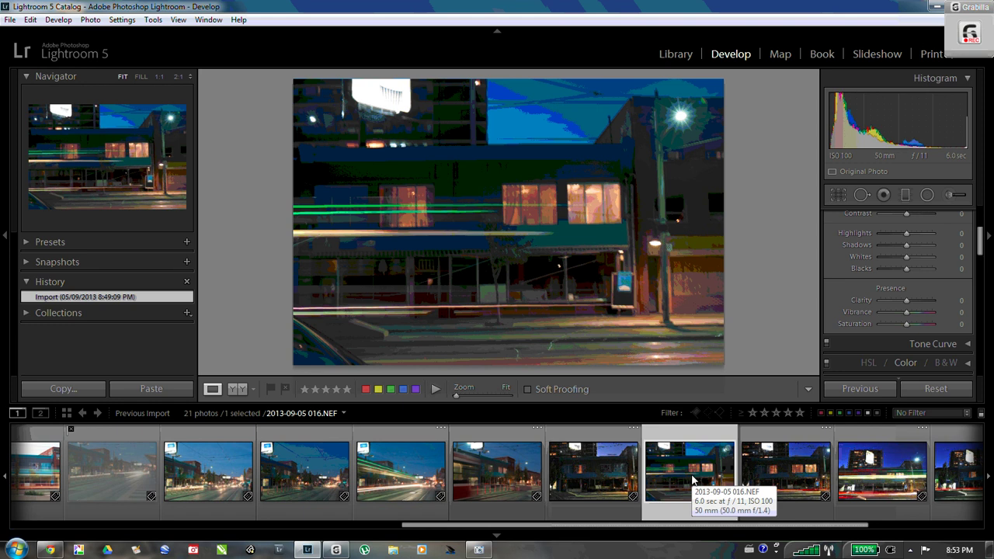
click(775, 474)
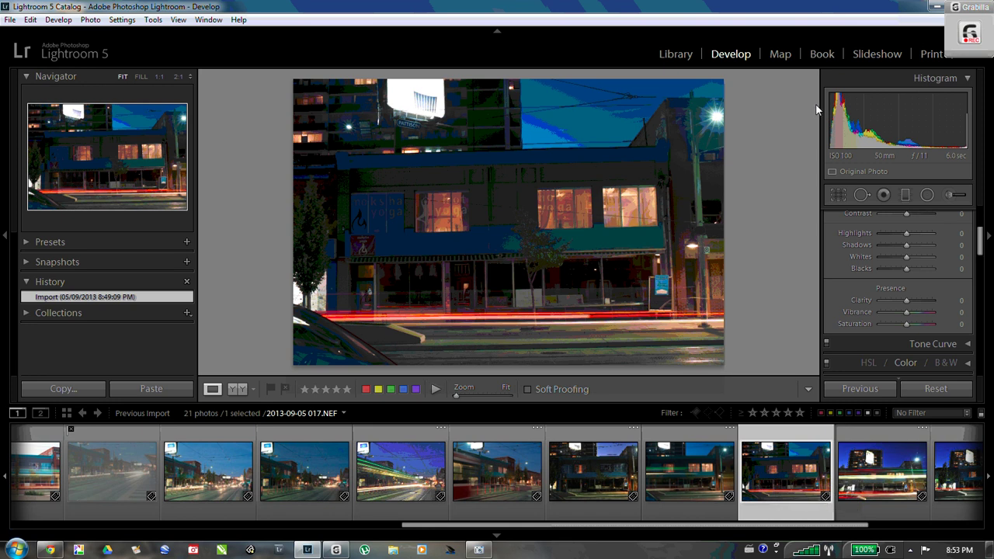
Crop photo 017, straighten it at 1.36°, and raise Exposure to +1.79
click(836, 199)
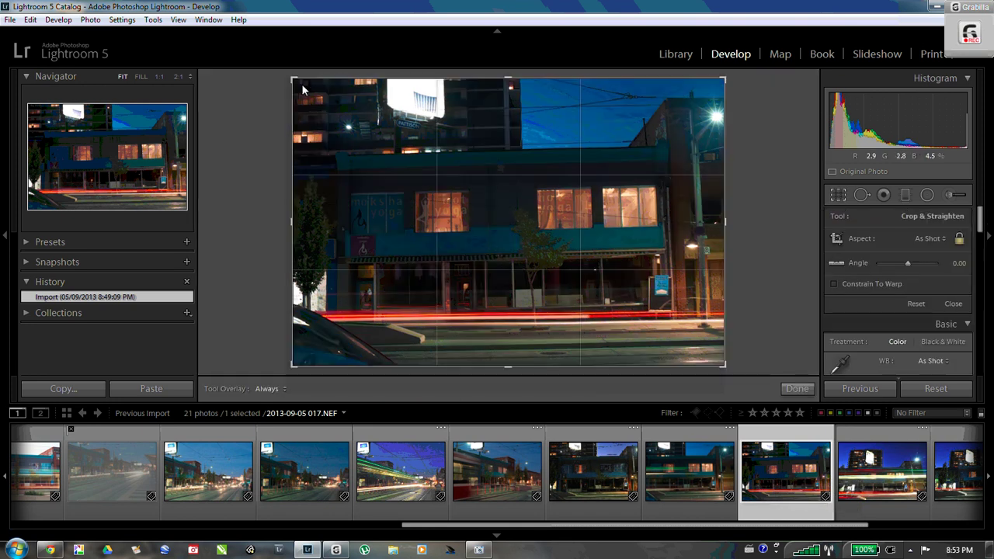
drag(297, 82, 311, 91)
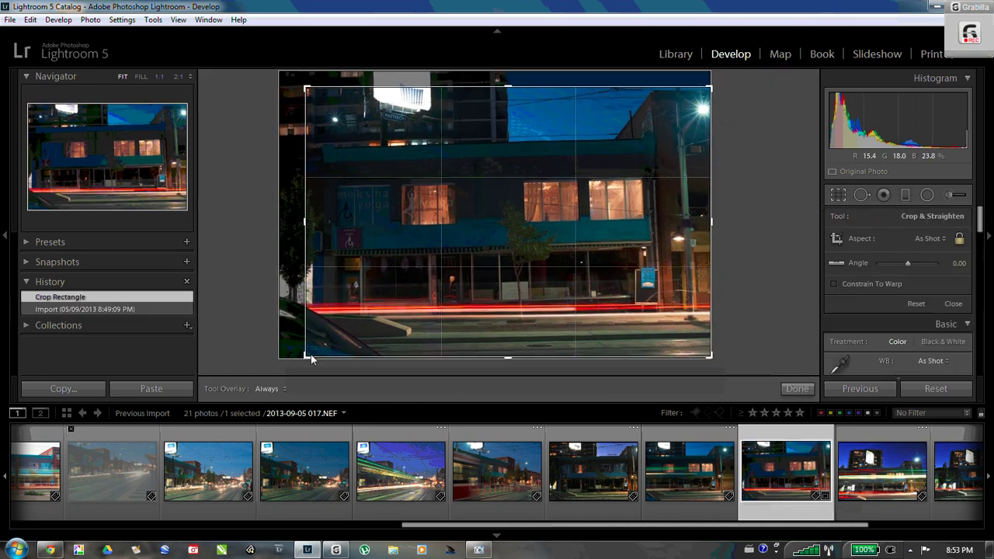
drag(313, 358, 324, 347)
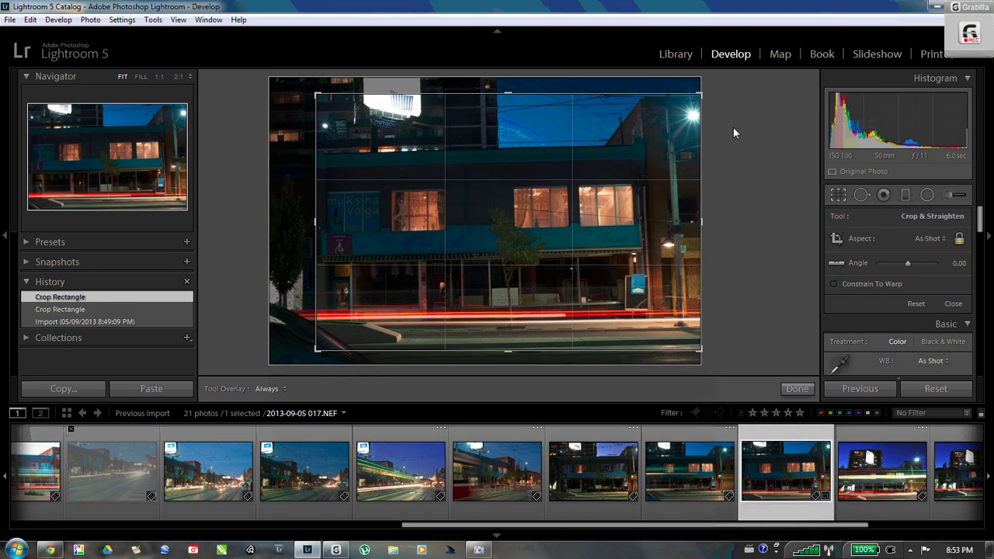
drag(737, 145, 739, 150)
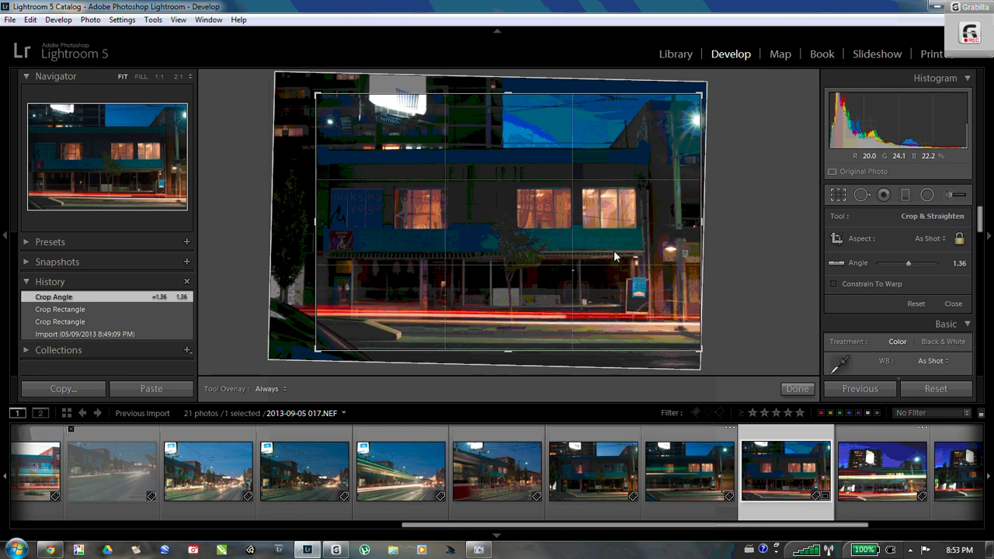
drag(615, 250, 621, 249)
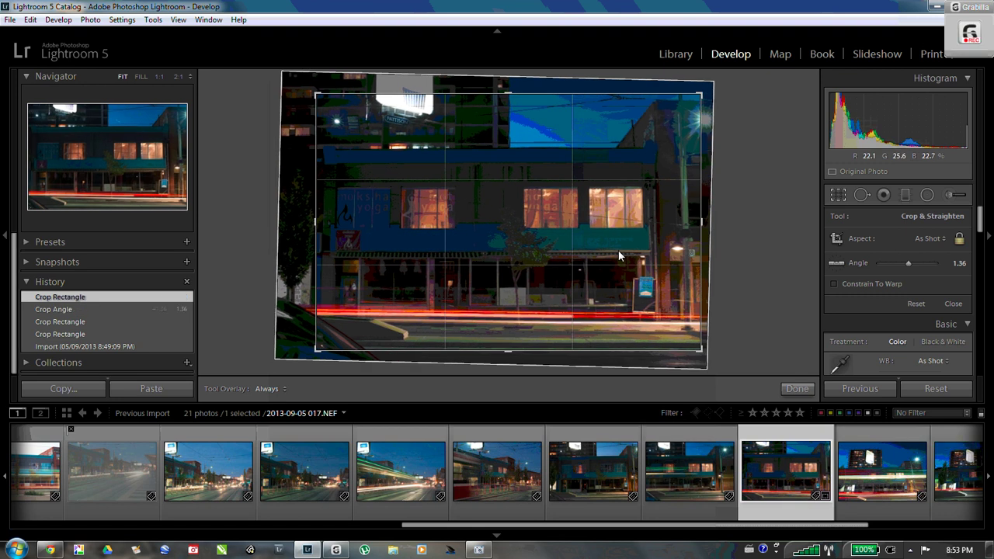
click(785, 383)
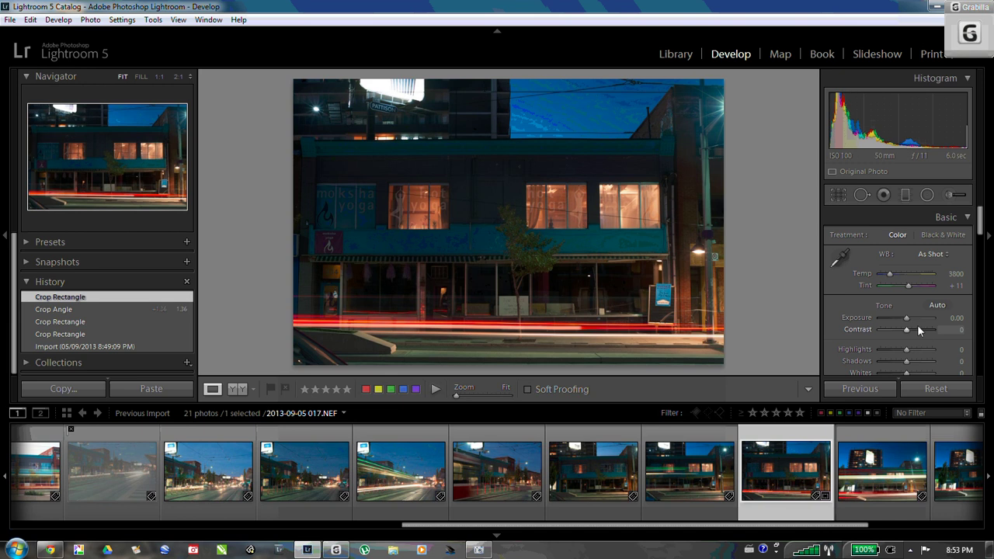
drag(907, 317, 922, 329)
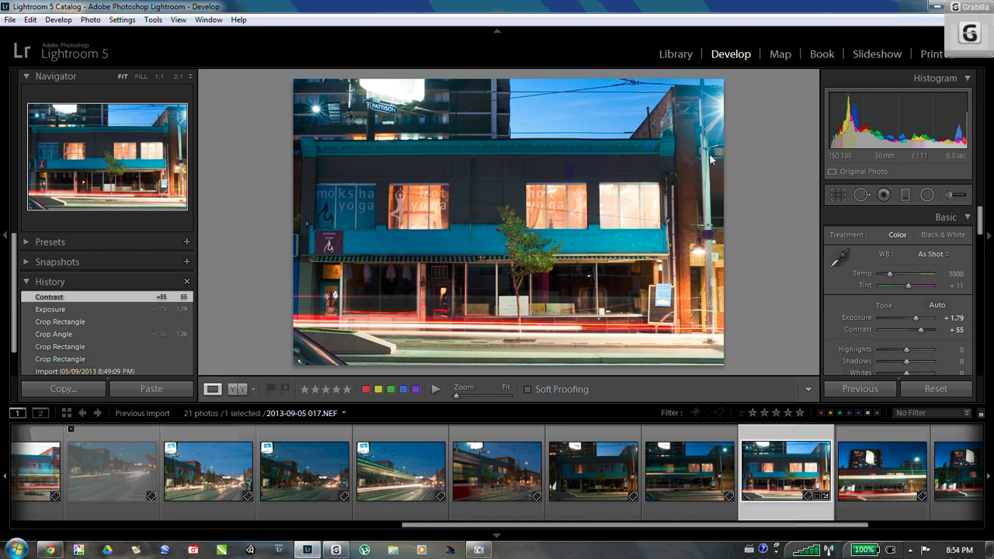
Tighten the crop from the bottom-right and top-right corners
click(829, 195)
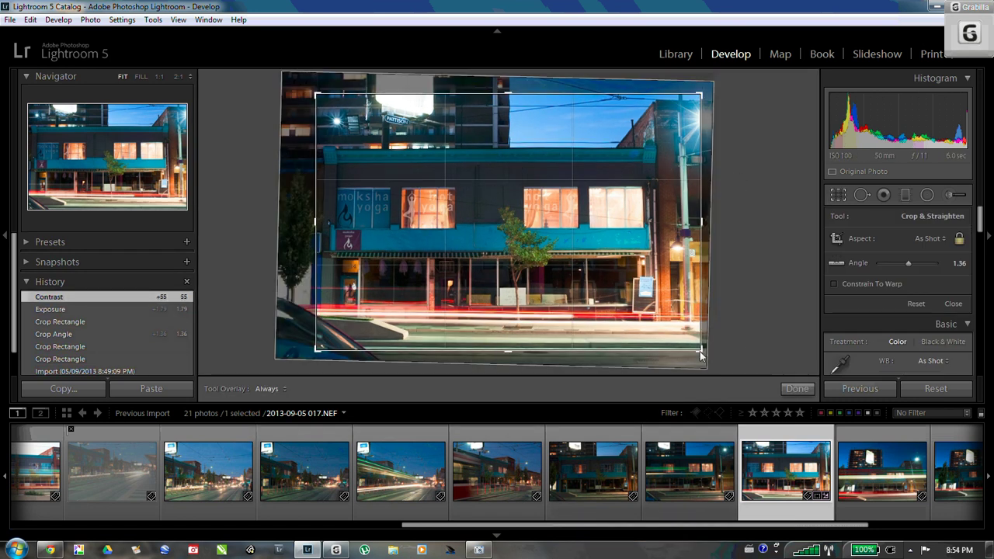
drag(694, 354, 688, 347)
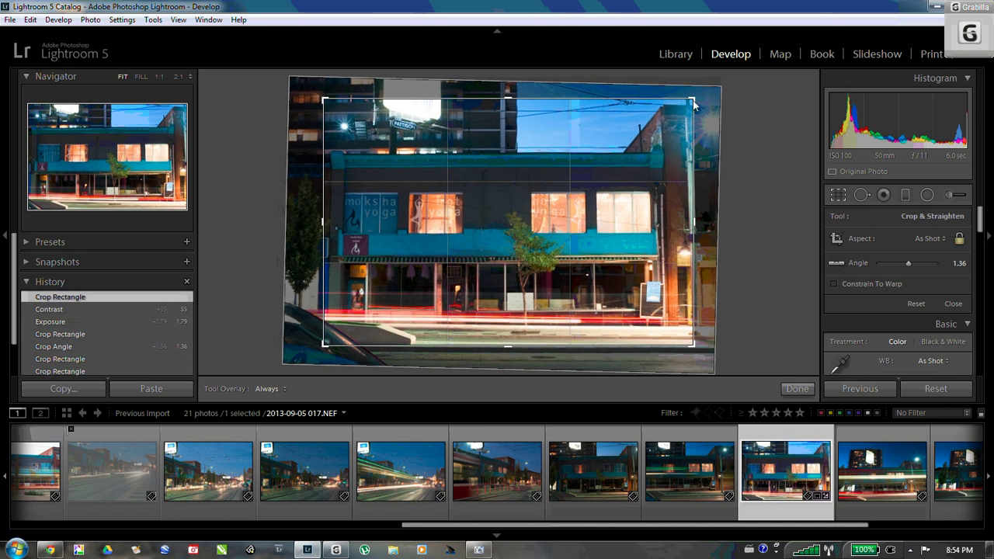
drag(692, 99, 682, 114)
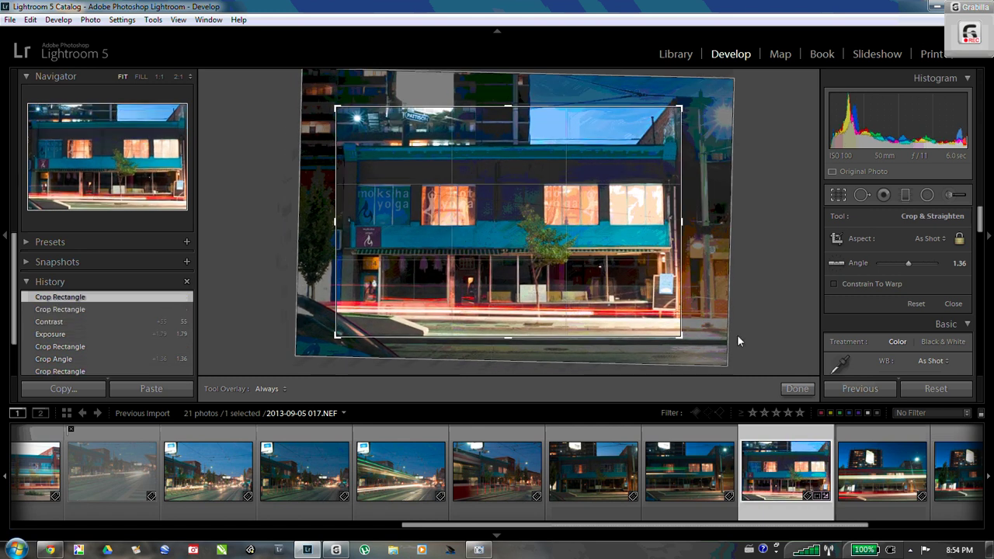
click(789, 384)
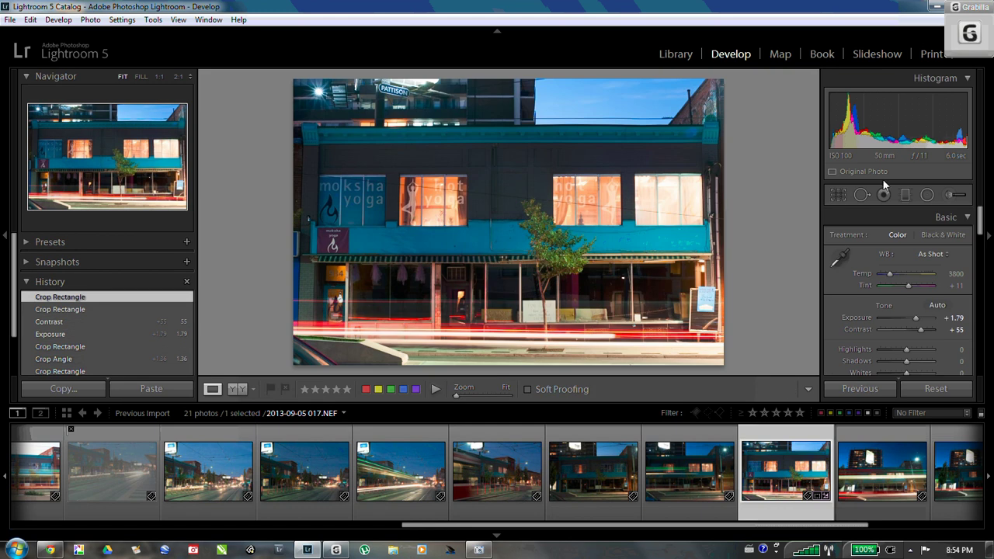
Heal away the PATTISON sign at the top of photo 017 with Spot Removal
click(859, 196)
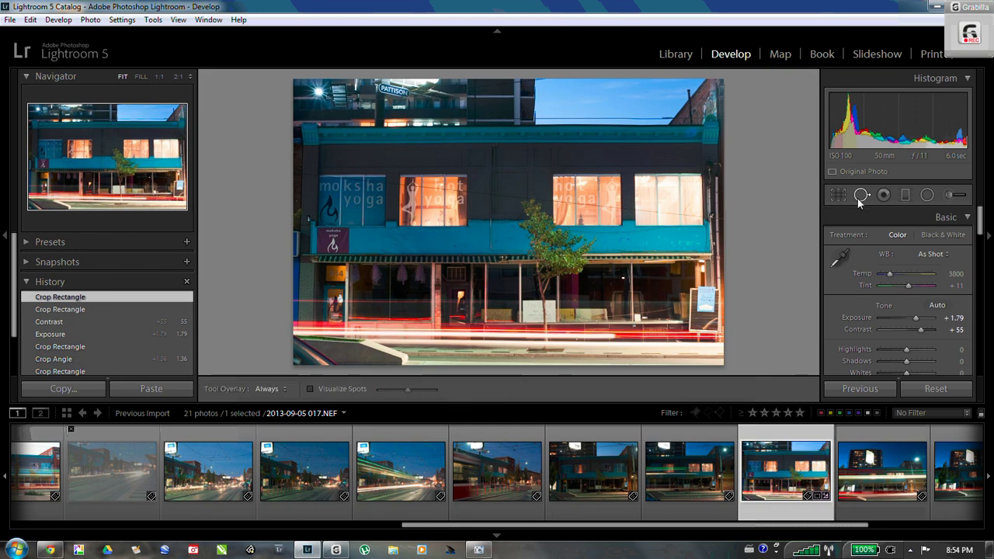
click(384, 93)
drag(408, 101, 409, 100)
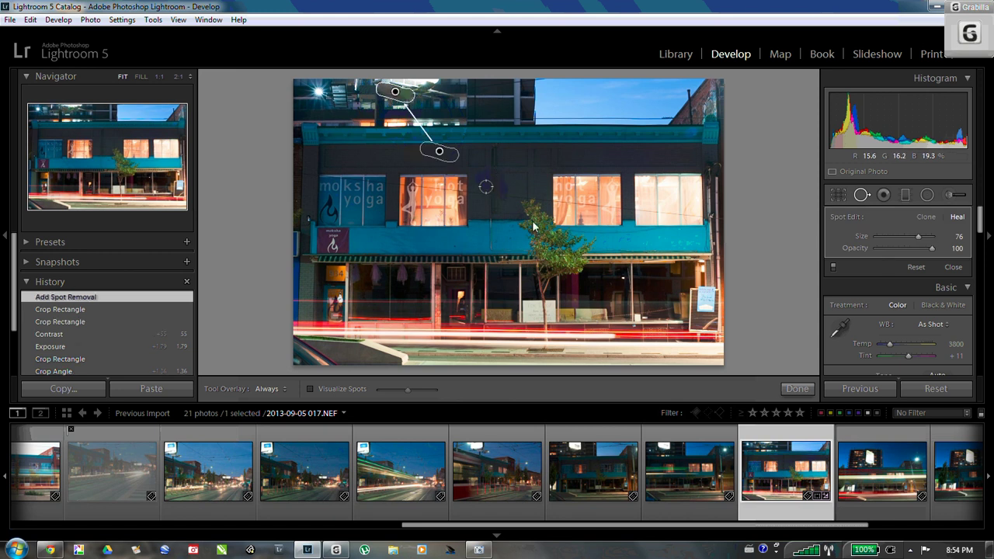
click(796, 388)
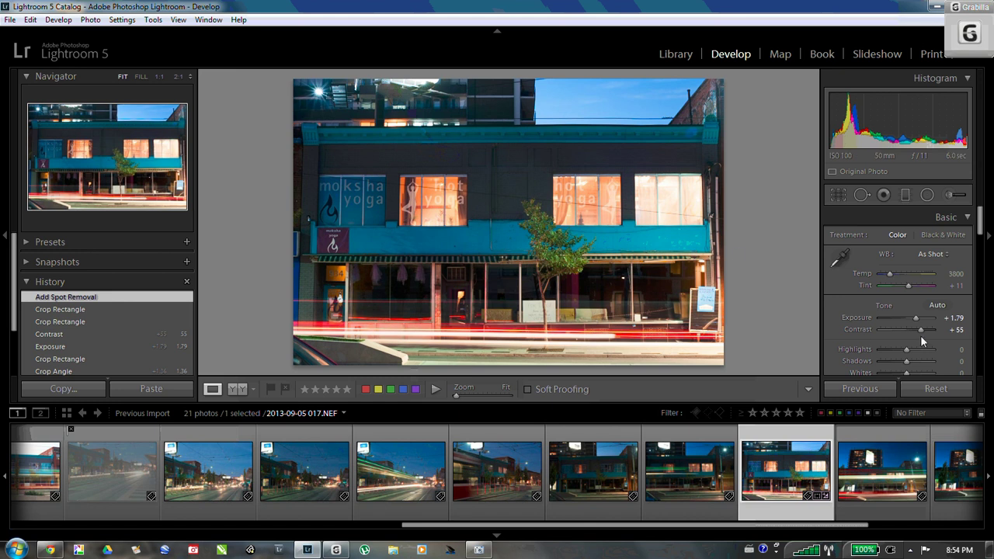
Leave the crop unchanged and set Manual Vertical perspective to −7
click(839, 194)
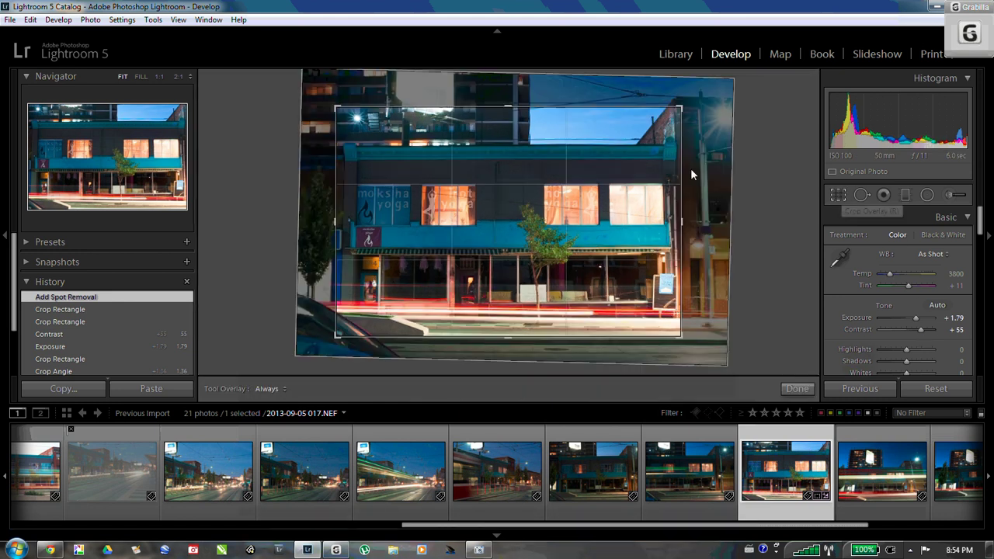
click(795, 388)
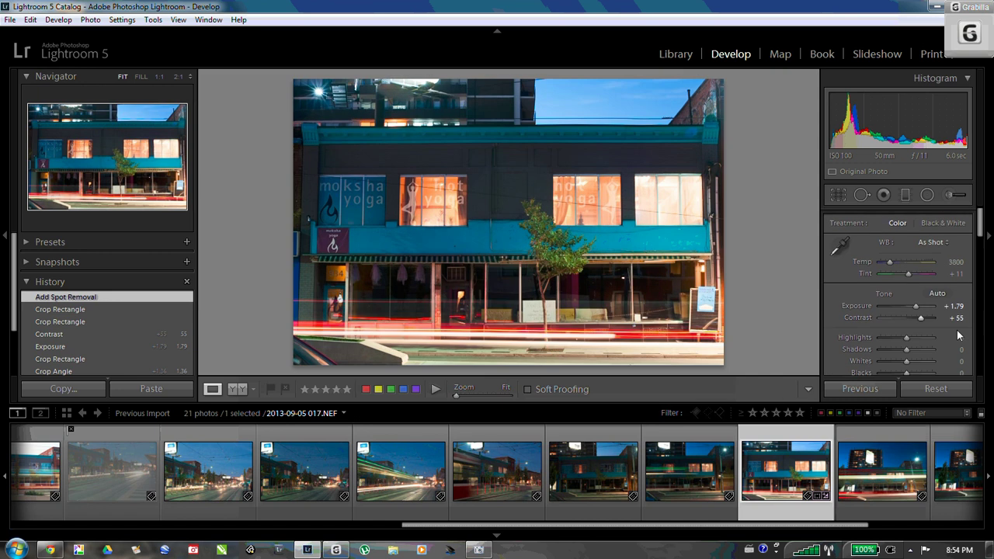
scroll(959, 335, down, 10)
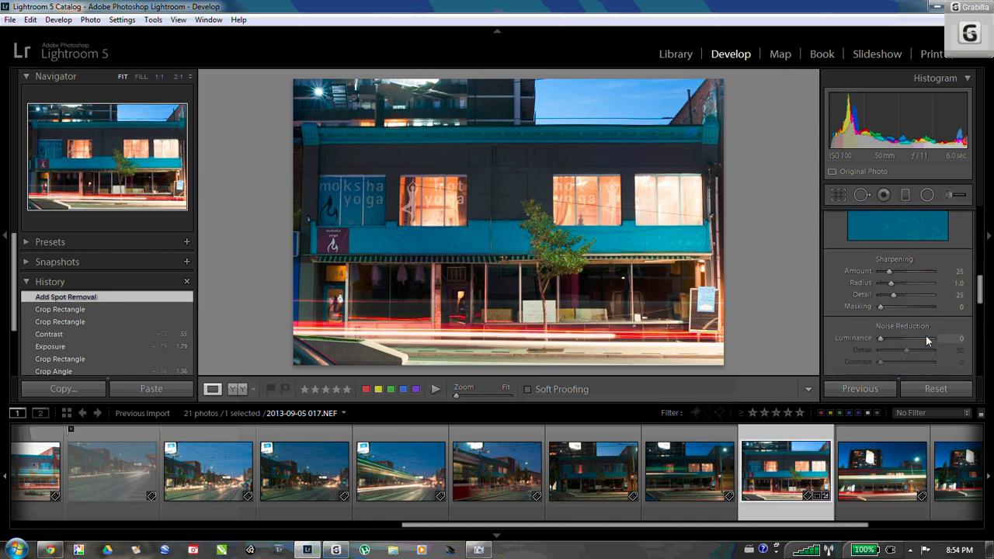
scroll(925, 336, down, 4)
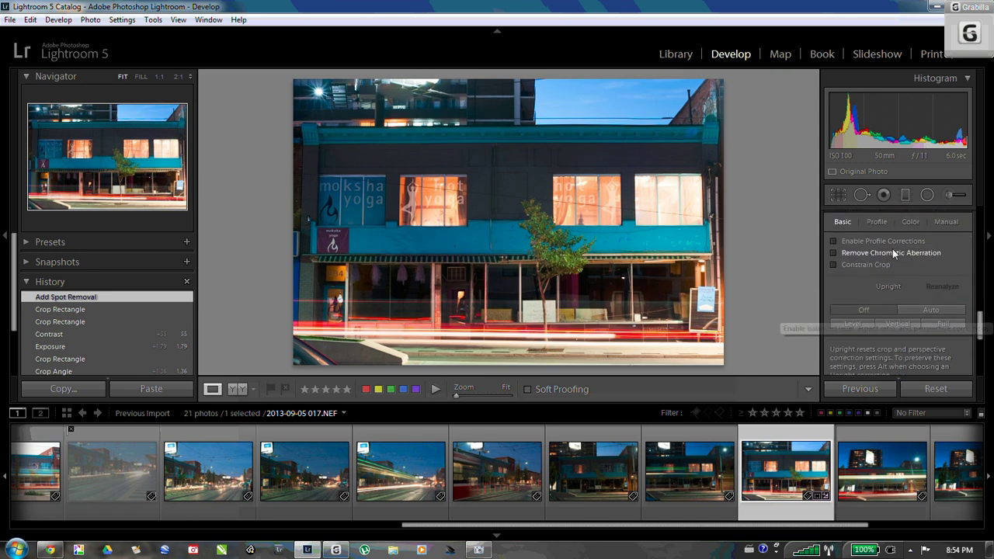
click(939, 221)
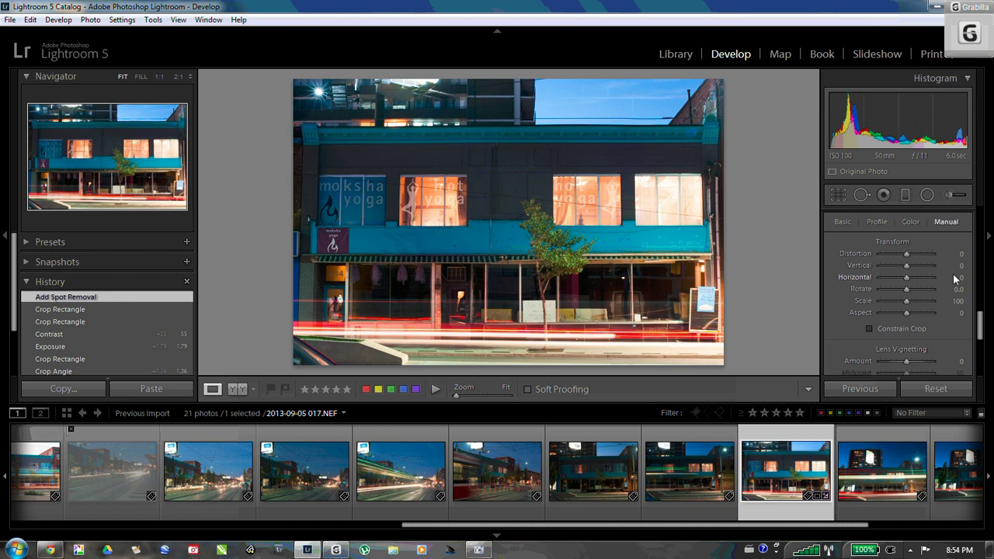
drag(907, 266, 904, 266)
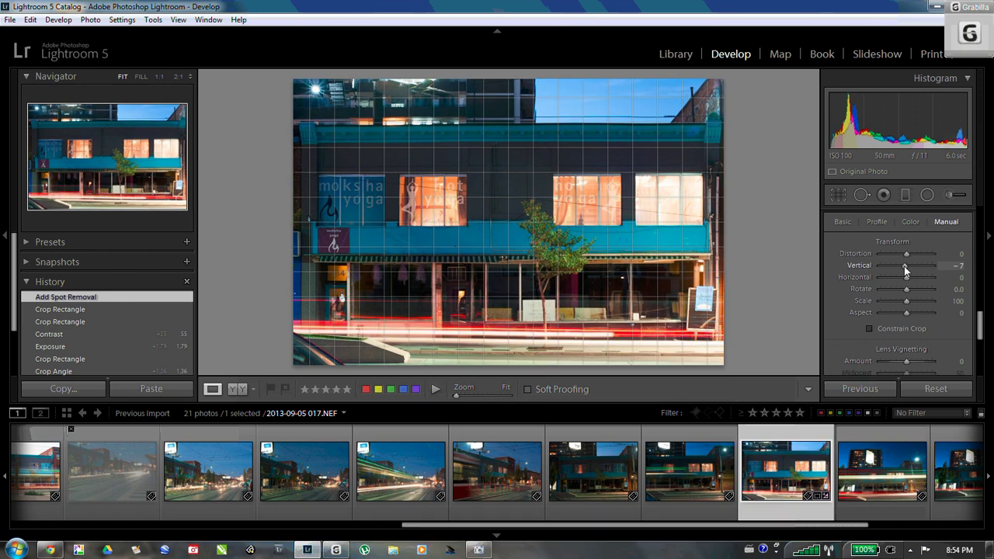
drag(905, 269, 904, 270)
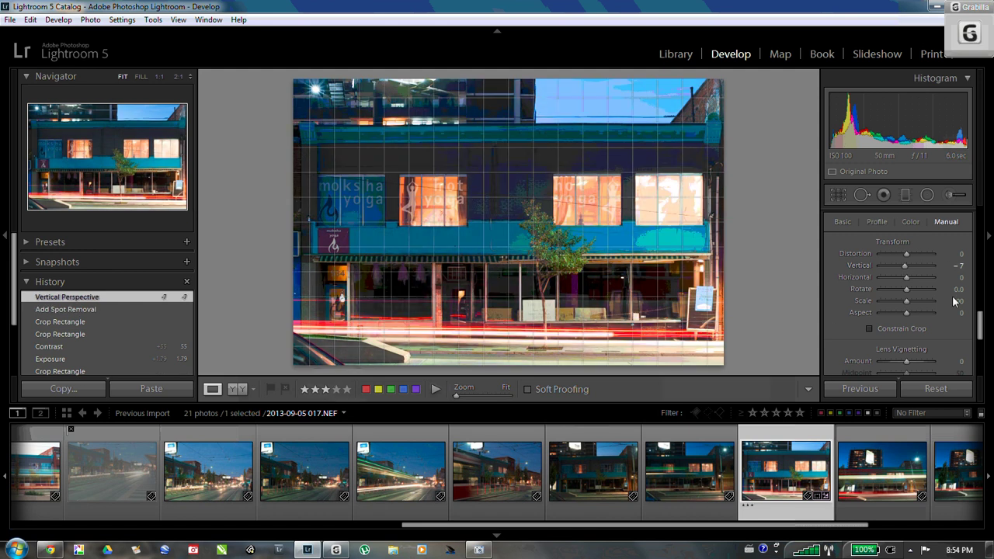
Raise Clarity and Vibrance to +12 in the Basic panel
scroll(942, 332, up, 5)
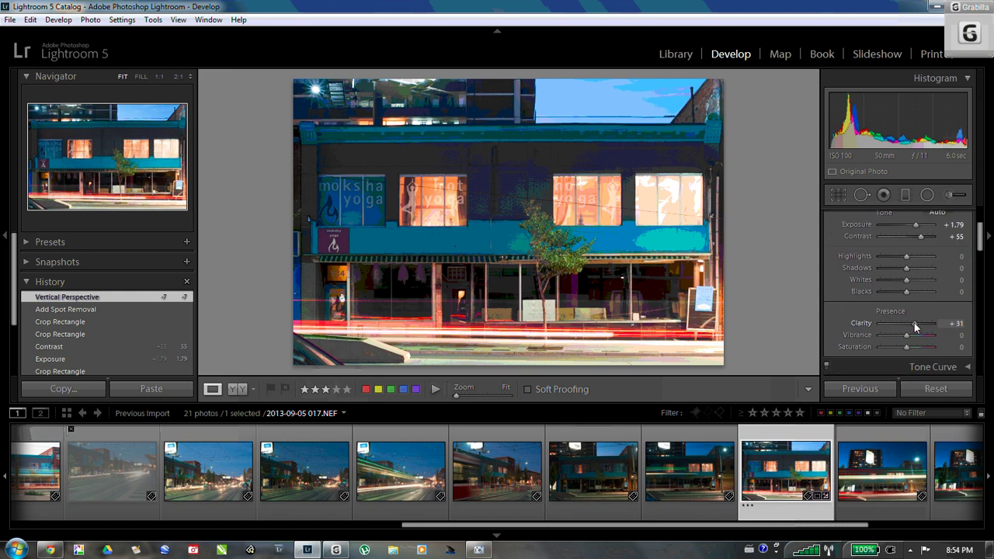
click(914, 324)
drag(914, 326, 908, 334)
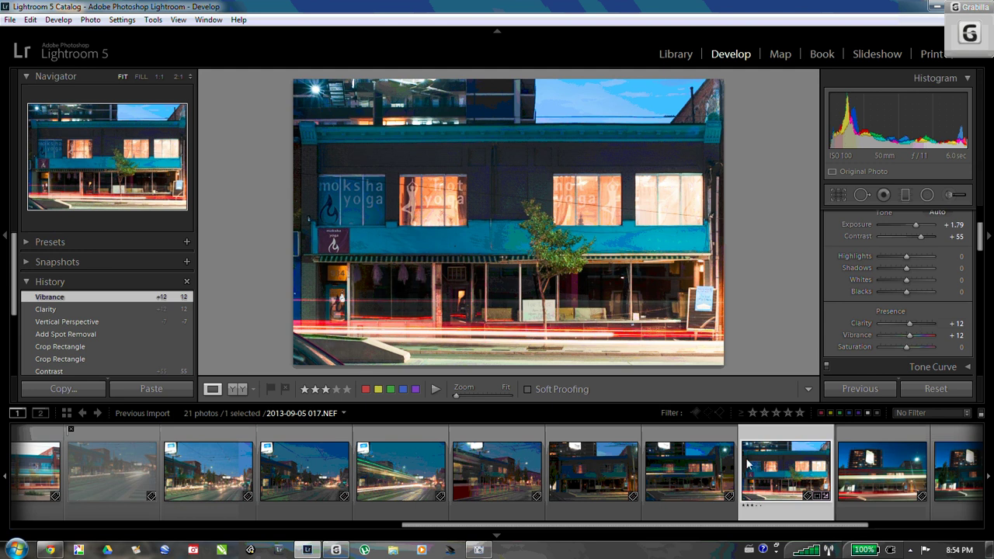
drag(767, 527, 841, 527)
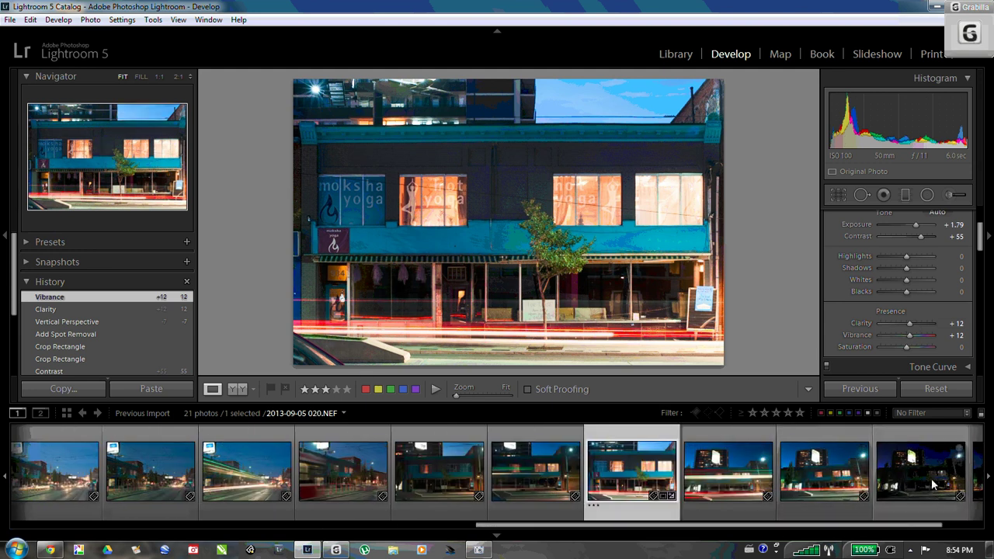
Preview night shots 020, 019 and 018, then return to 019
click(916, 485)
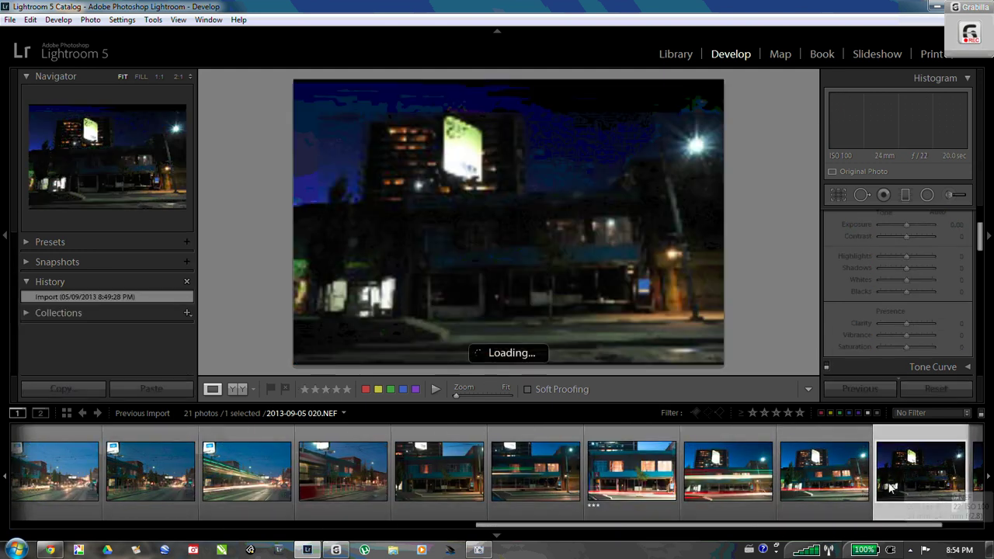
click(833, 456)
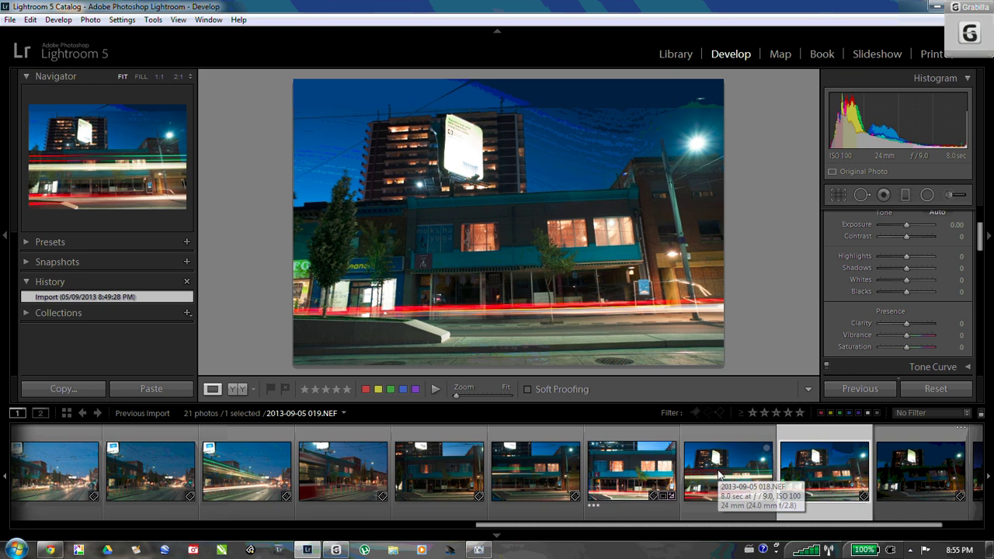
click(719, 476)
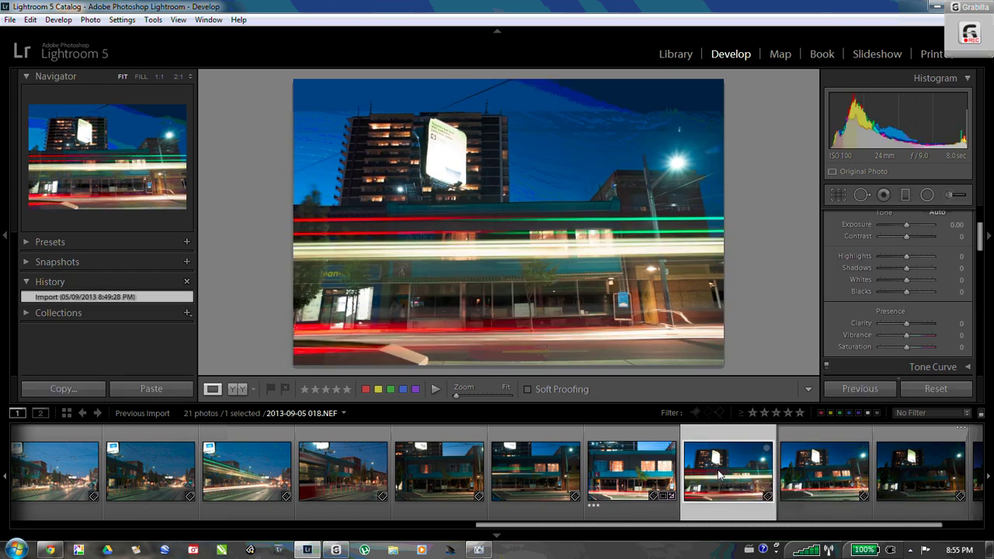
key(Right)
Select photo 003, then add the other edited storefront shot and 017 for three selected
click(645, 495)
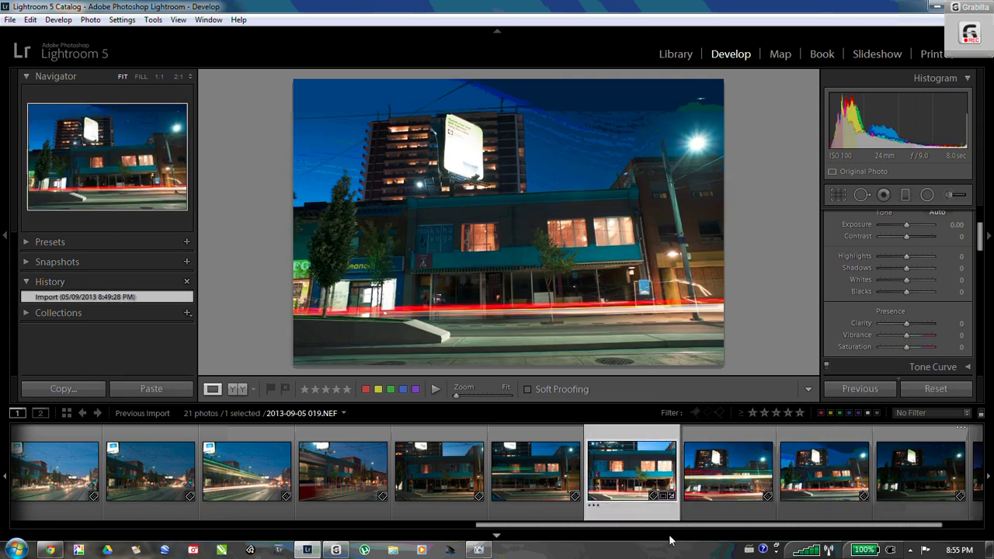
drag(664, 528, 257, 535)
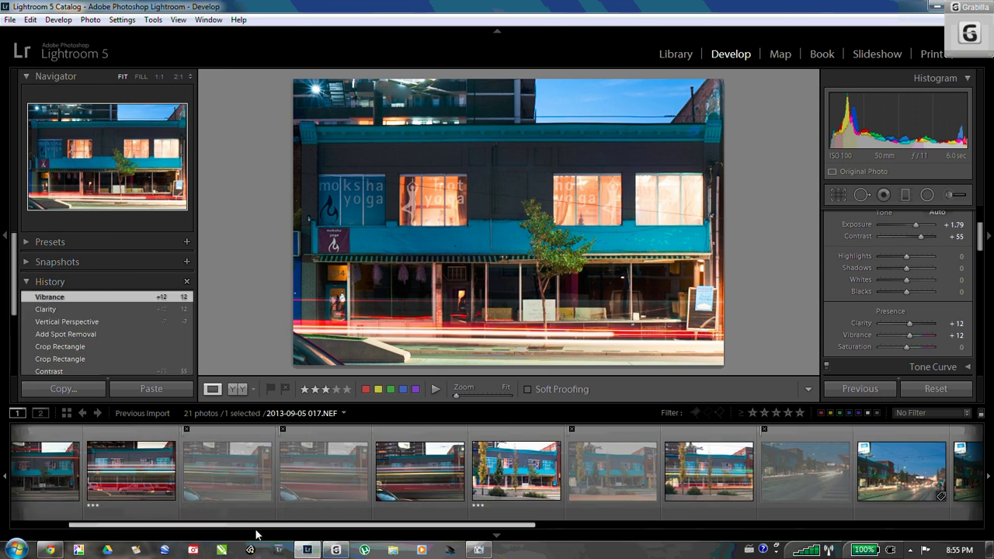
ctrl+click(513, 486)
drag(495, 532, 436, 531)
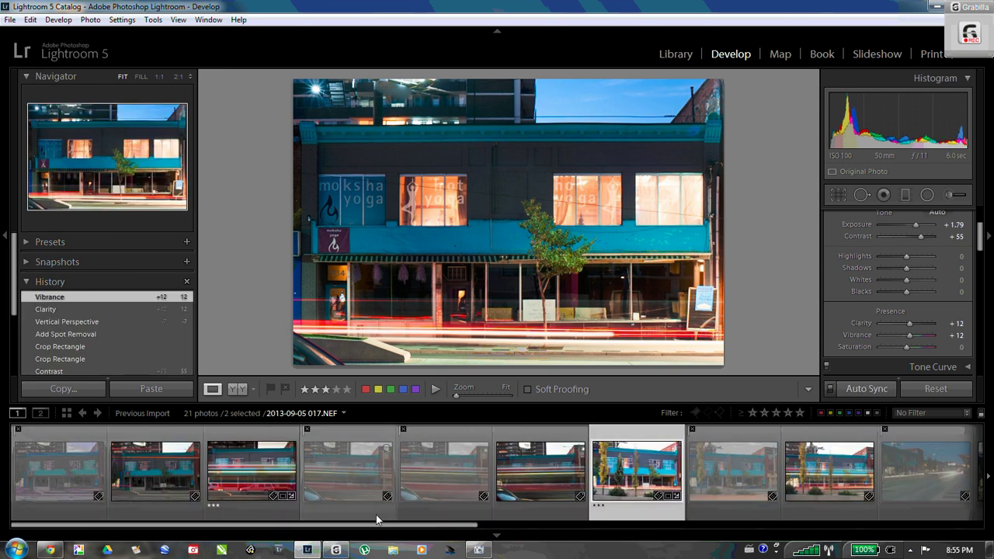
click(245, 481)
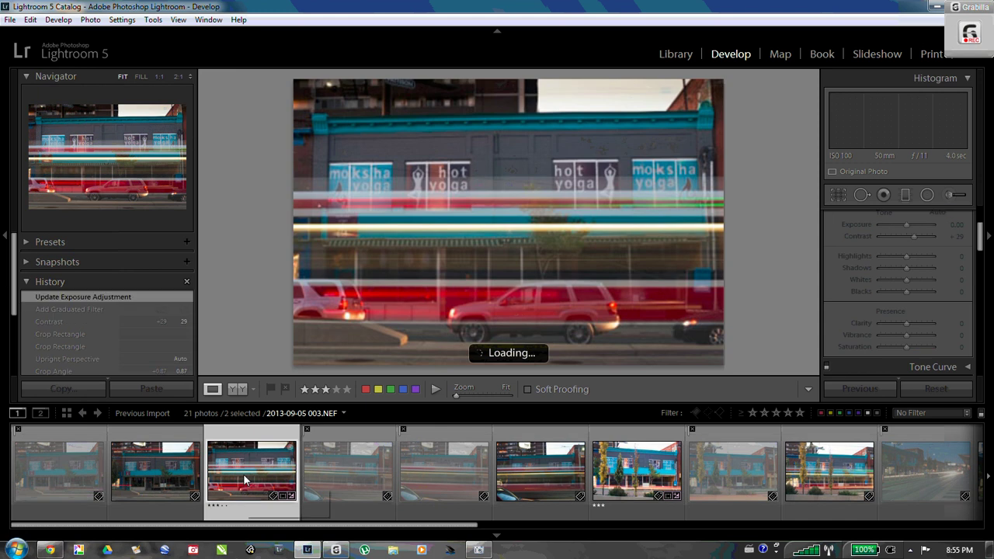
ctrl+click(622, 462)
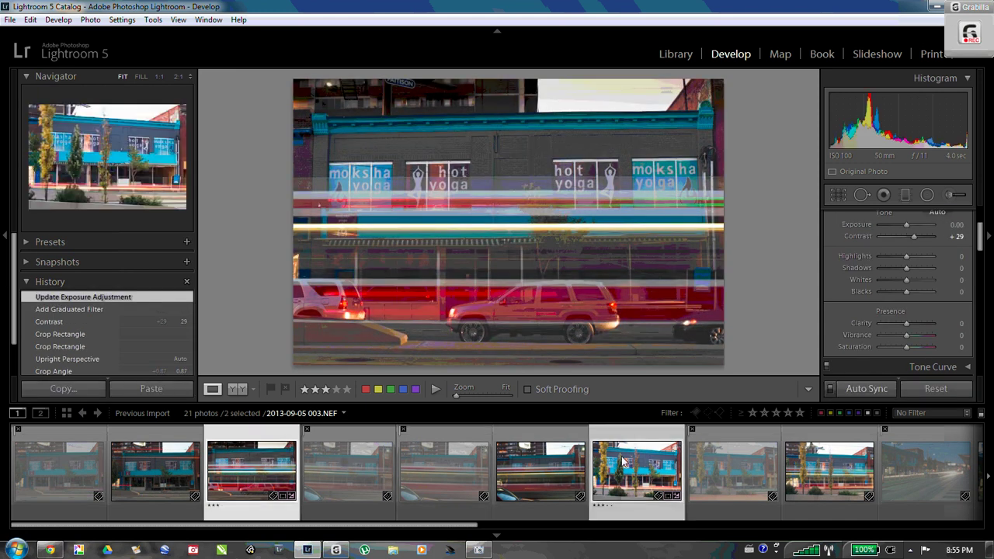
drag(456, 532, 870, 501)
ctrl+click(726, 474)
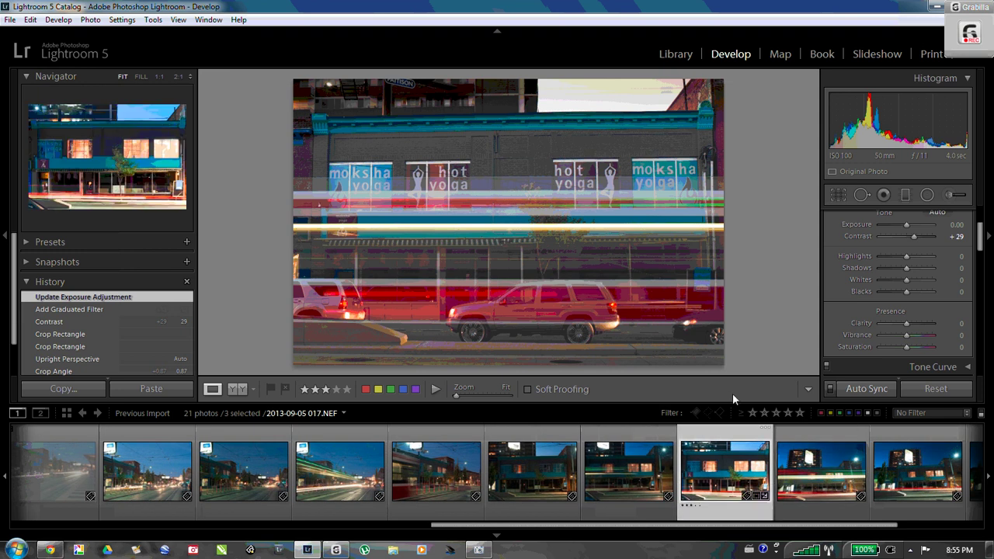
Set the export destination to a 'Moksha Exterior' subfolder on the Desktop
click(9, 20)
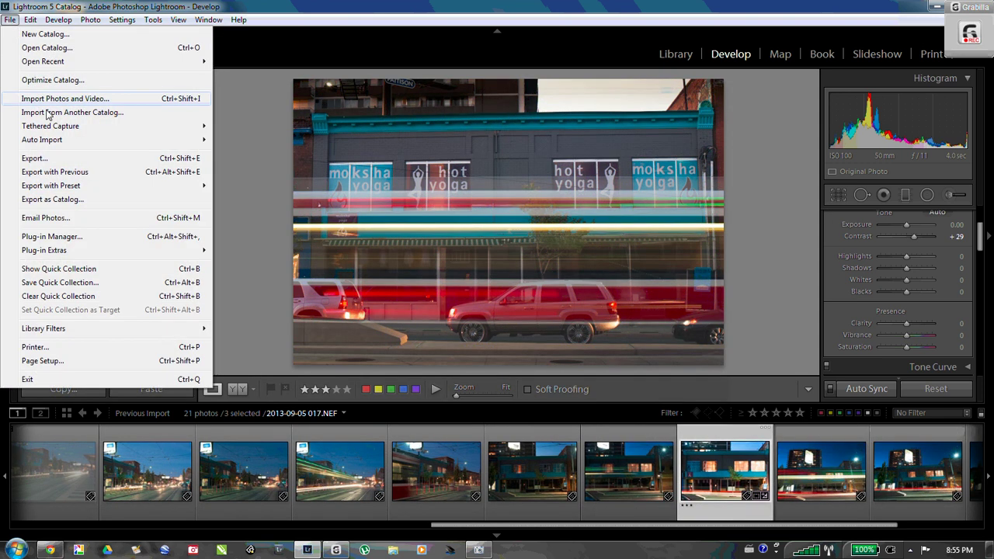
click(51, 158)
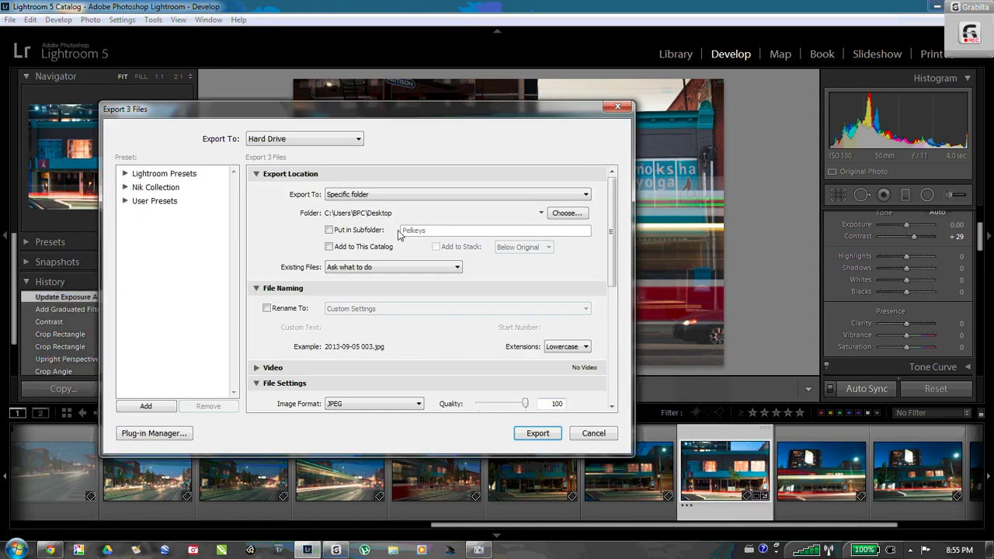
click(328, 230)
double_click(455, 232)
text(Moksha Exterior)
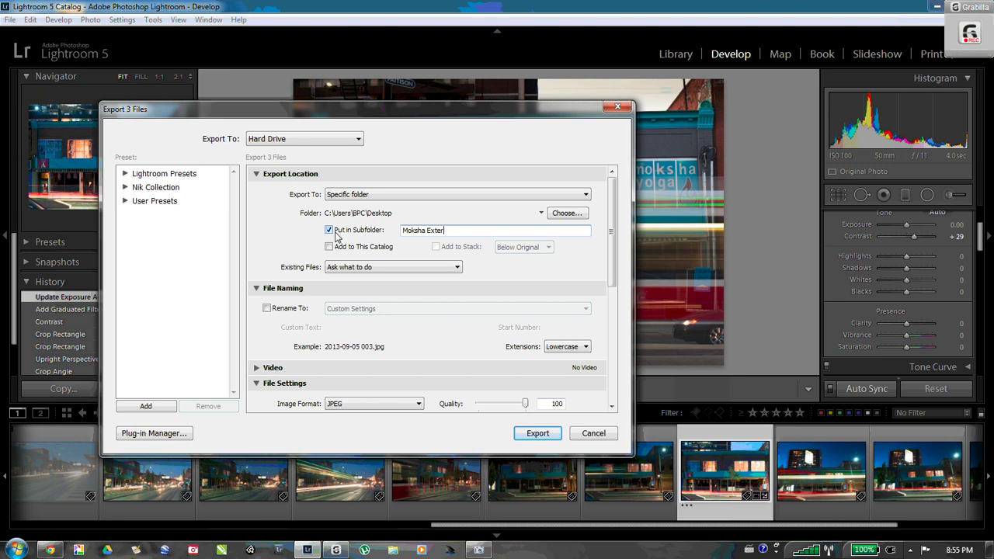
click(556, 213)
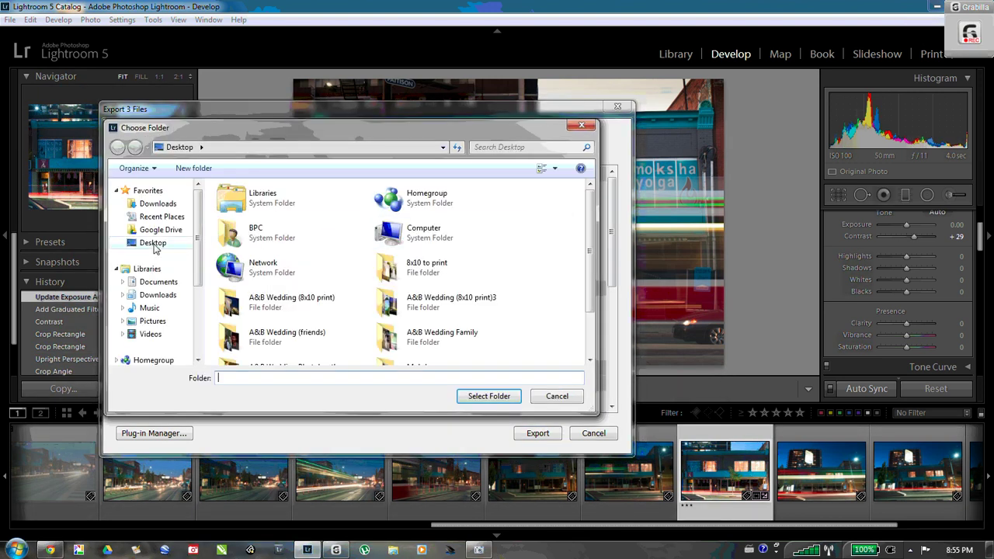
click(153, 244)
click(484, 397)
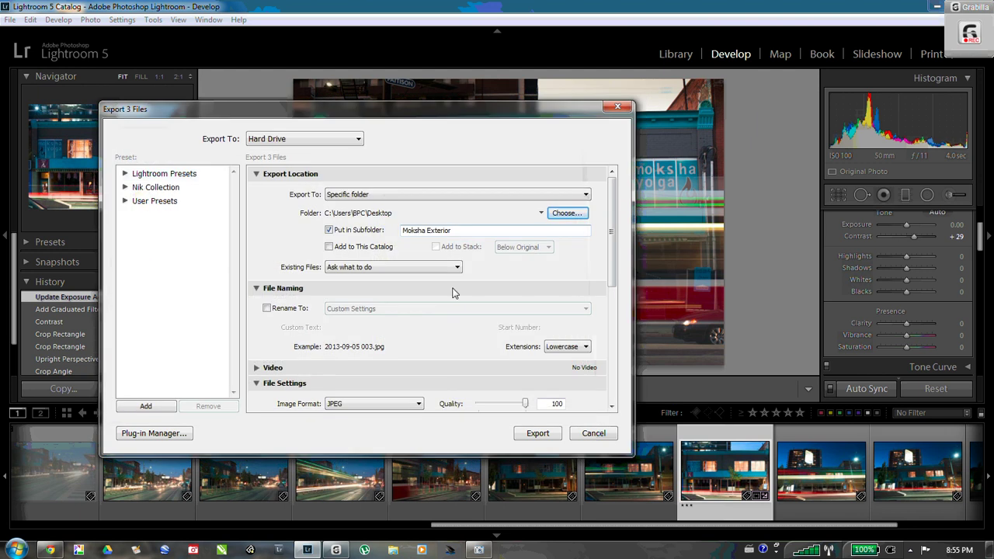
Limit files to 300K, resize to a 2000 px long edge, export, and minimize Lightroom
drag(616, 250, 615, 297)
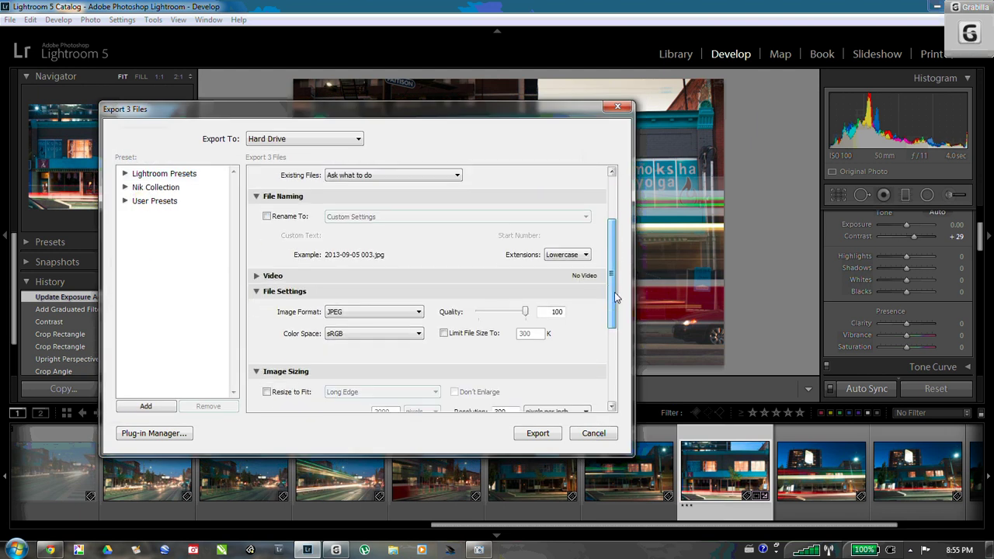
click(444, 334)
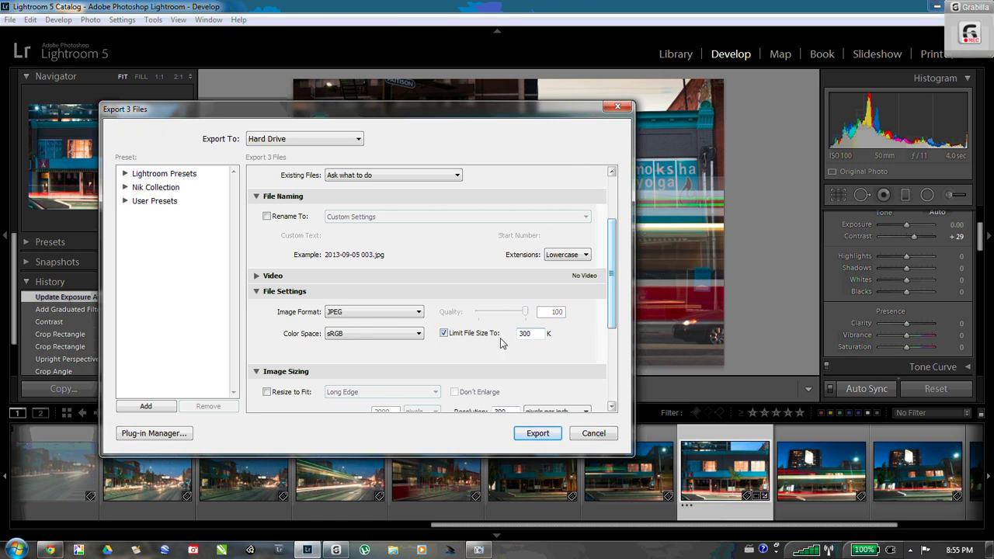
scroll(611, 306, down, 3)
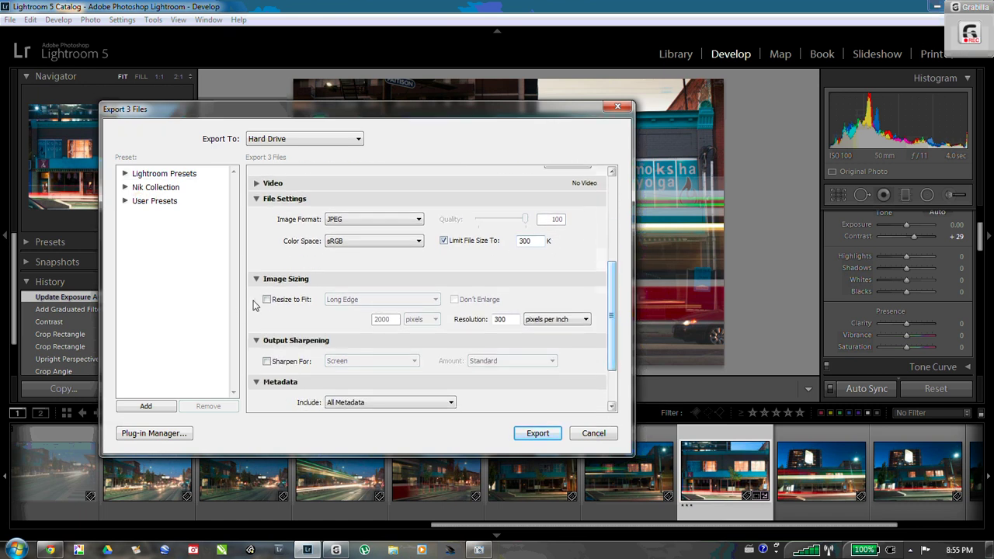
click(268, 300)
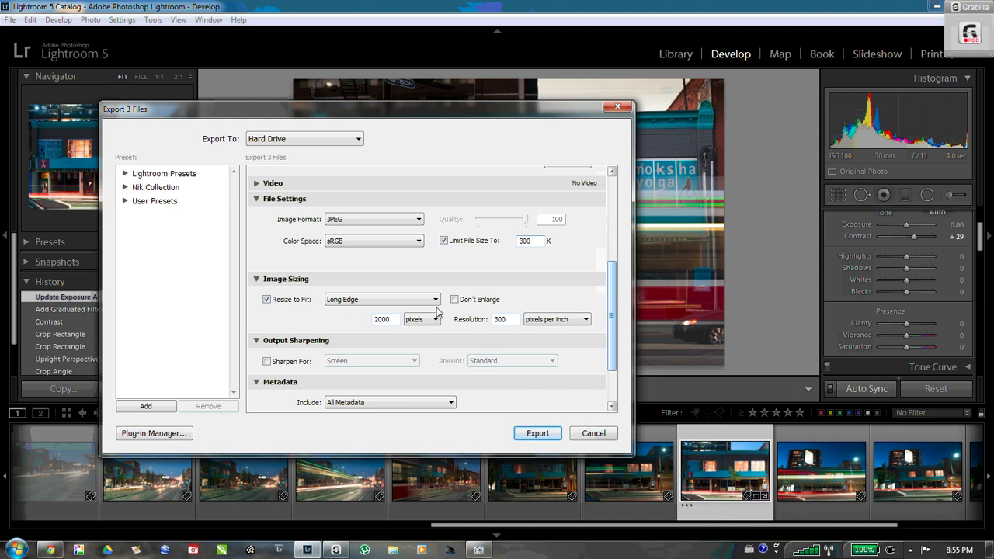
scroll(596, 310, down, 2)
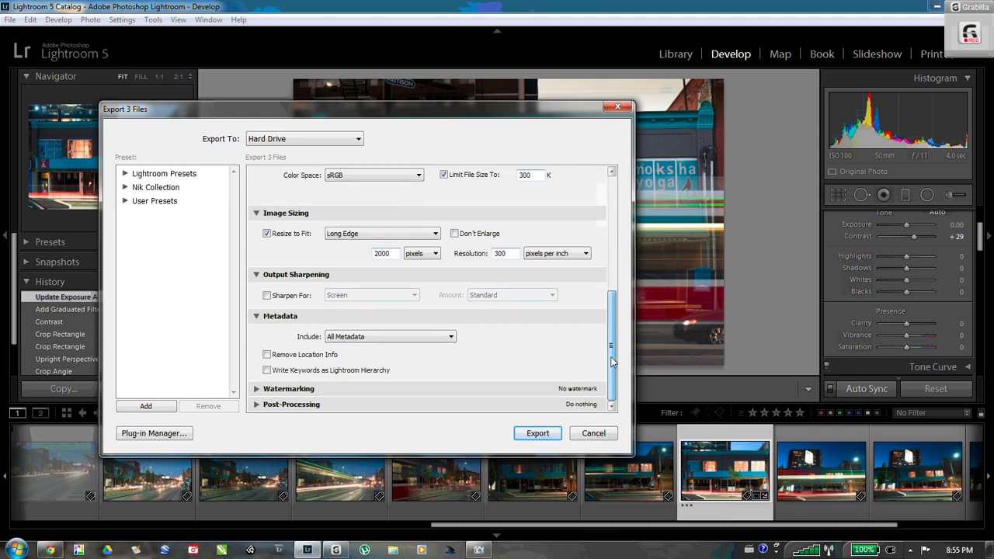
click(535, 433)
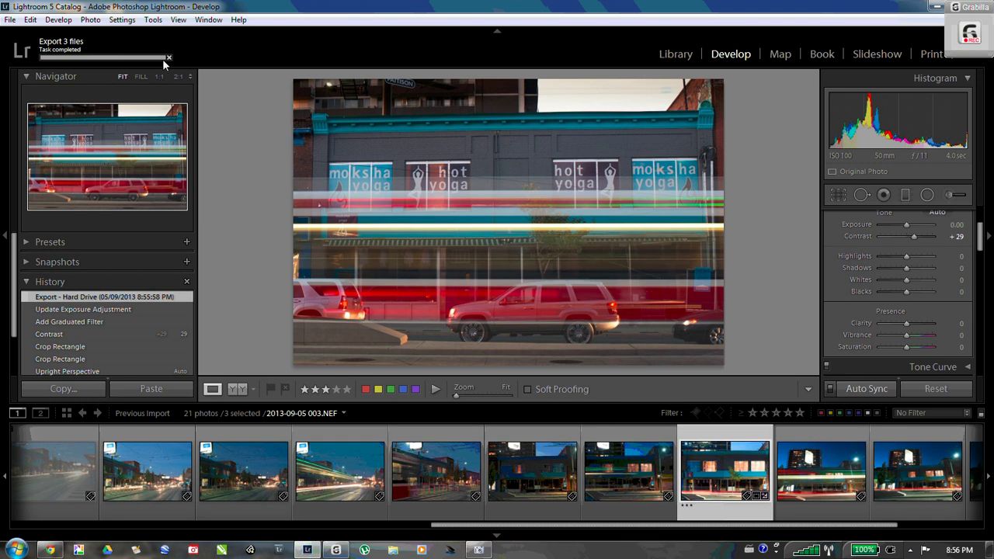
click(938, 7)
drag(123, 38, 405, 103)
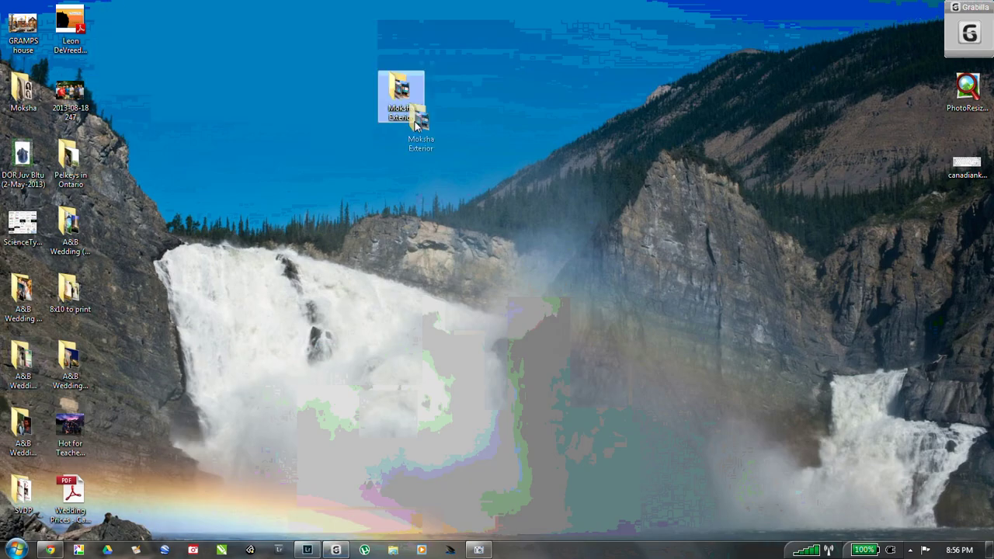
double_click(401, 98)
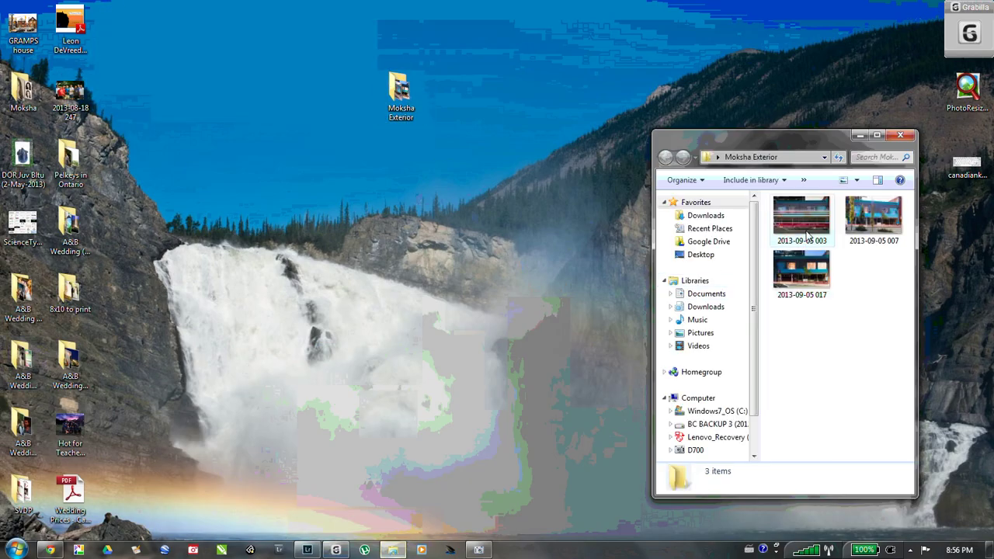
click(813, 227)
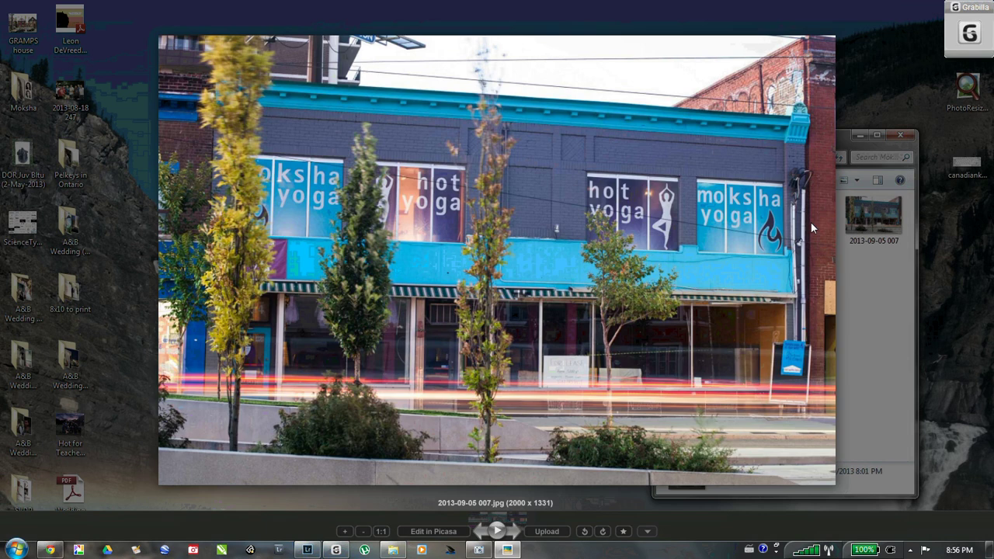
scroll(811, 222, up, 4)
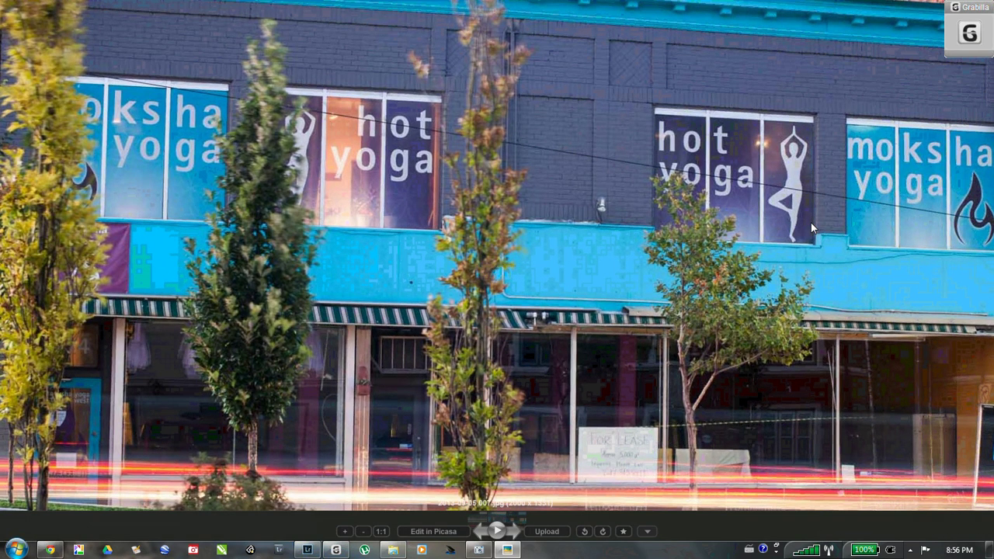
key(Right)
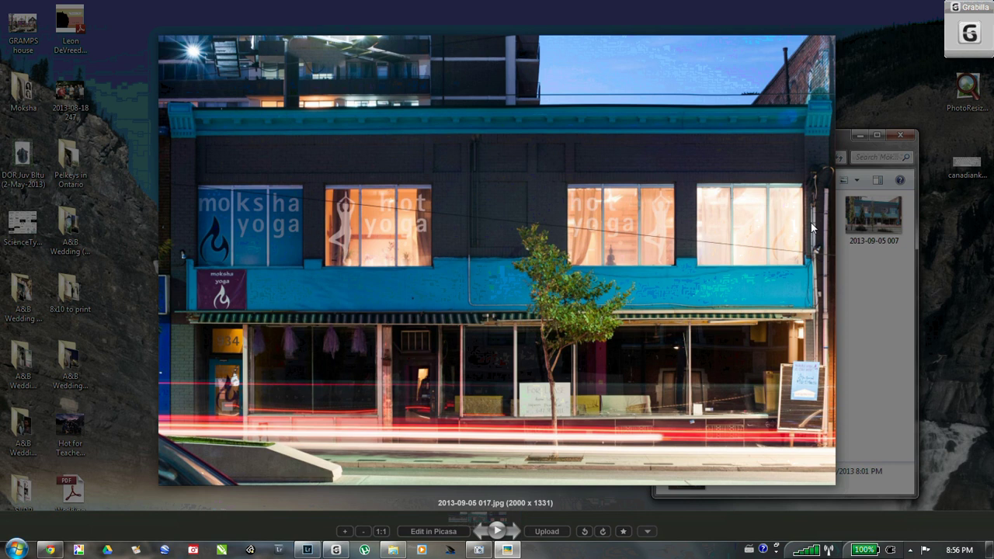
scroll(811, 227, up, 2)
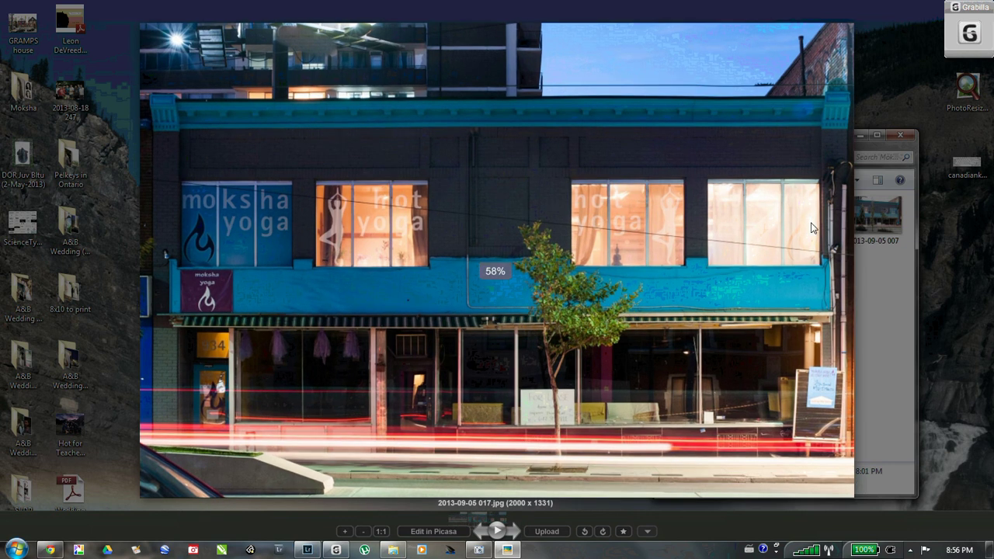
key(Left)
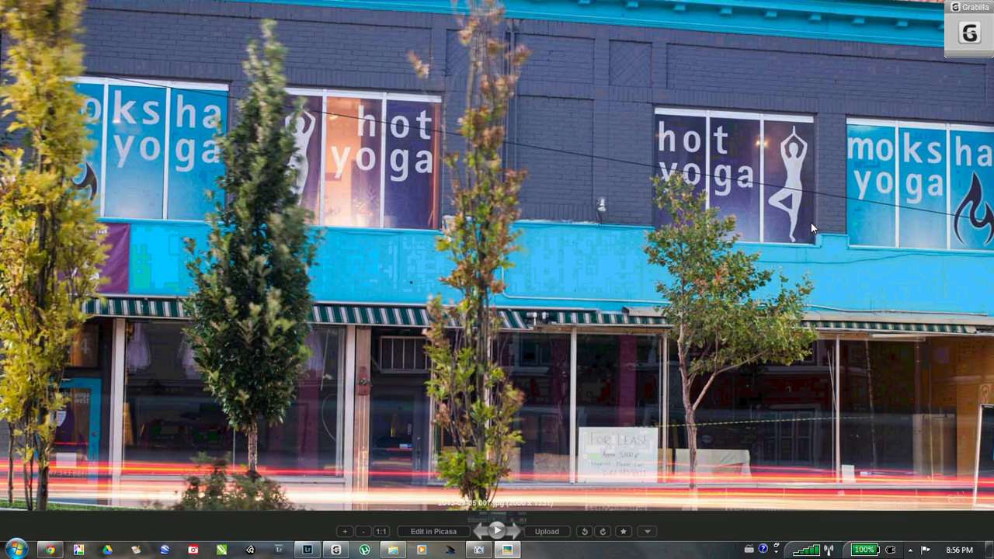
scroll(811, 222, down, 4)
key(Left)
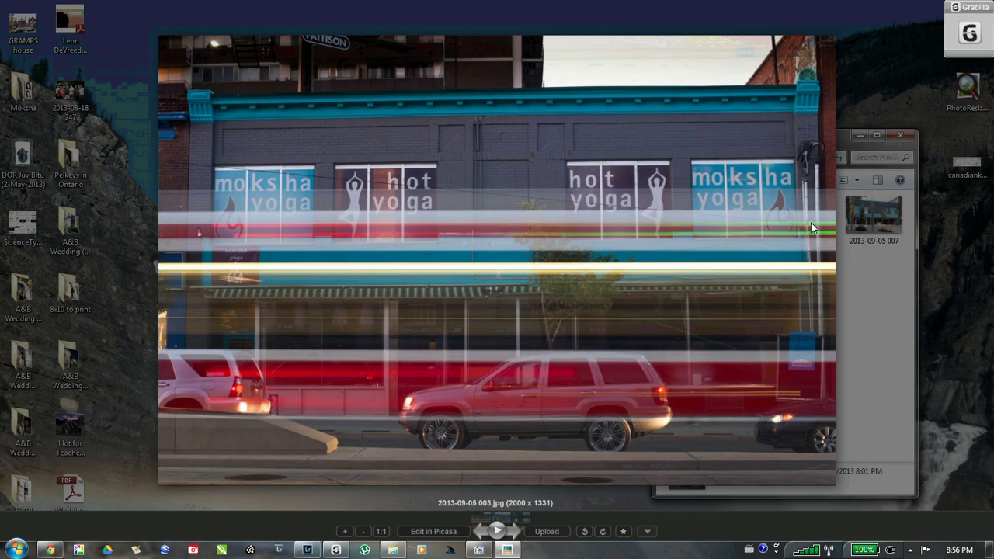
key(Right)
key(Right)
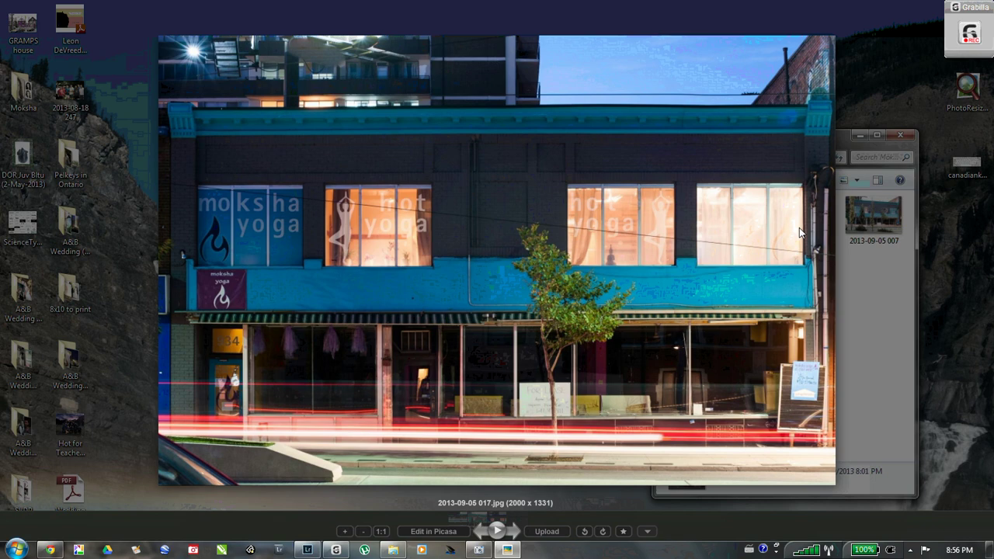
Compose a Gmail message to the client and drag the three exported photos into its body
key(Escape)
click(49, 550)
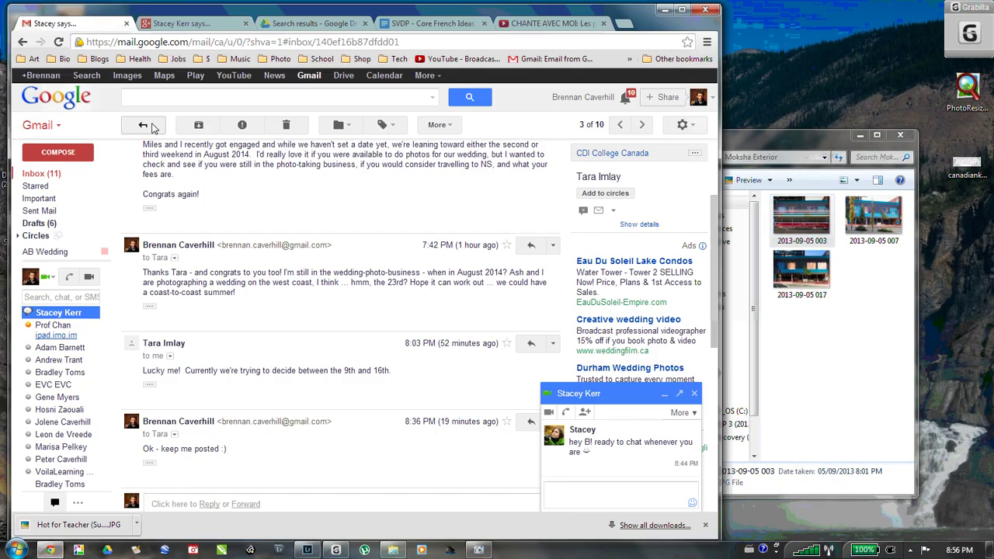
click(62, 152)
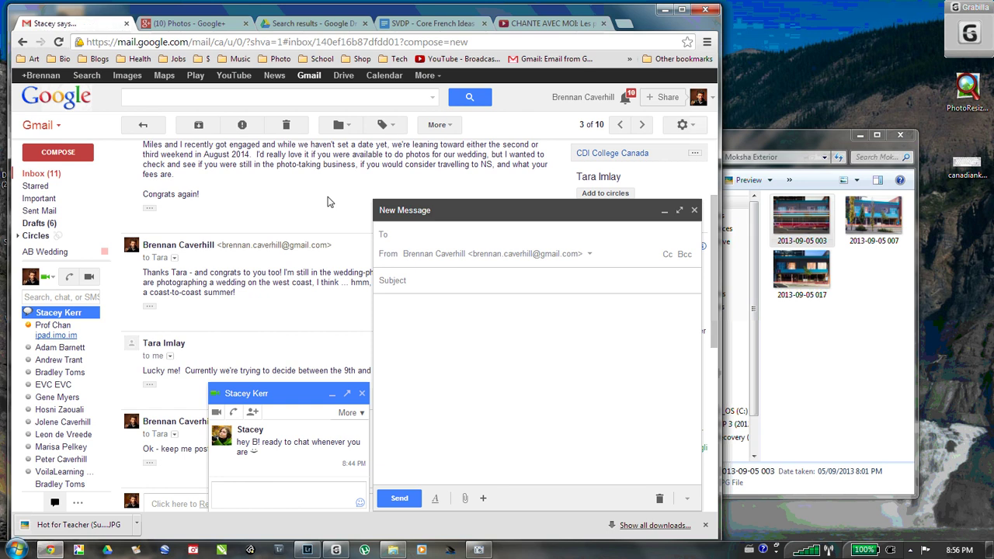
text(ava)
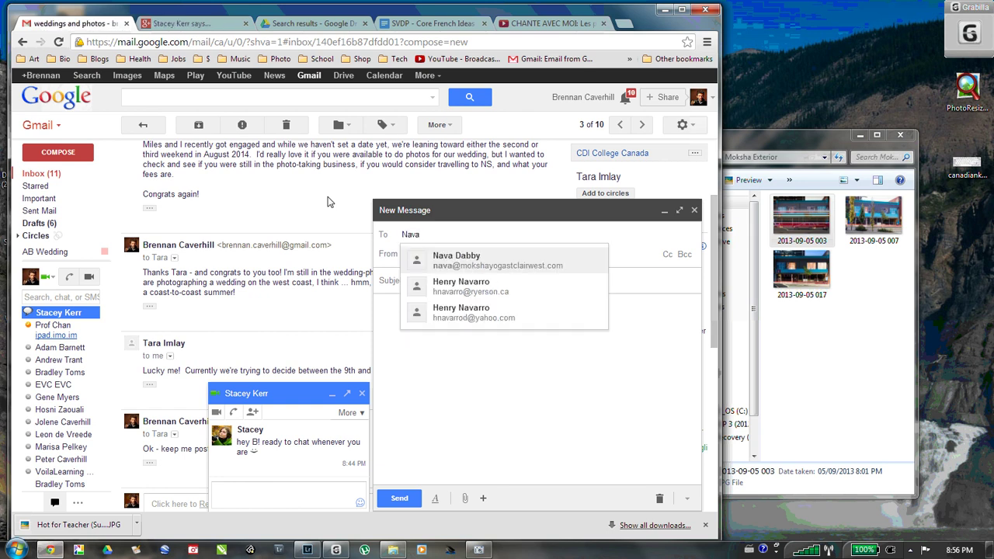
key(Return)
click(803, 315)
mouse_move(803, 315)
mouse_down()
mouse_move(852, 213)
mouse_move(579, 341)
mouse_move(419, 443)
mouse_up()
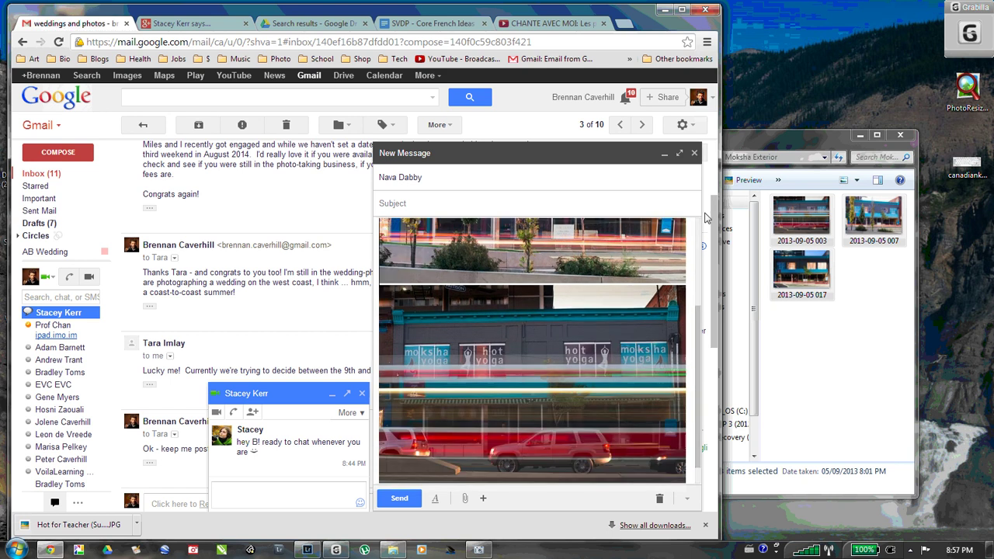
Maximize Chrome and switch the compose window to full screen and back
click(681, 10)
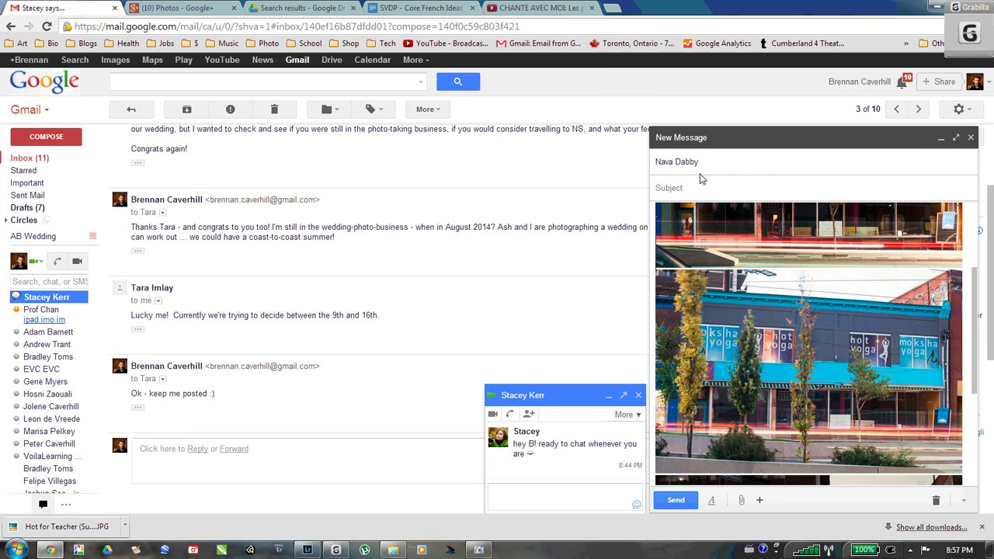
click(956, 138)
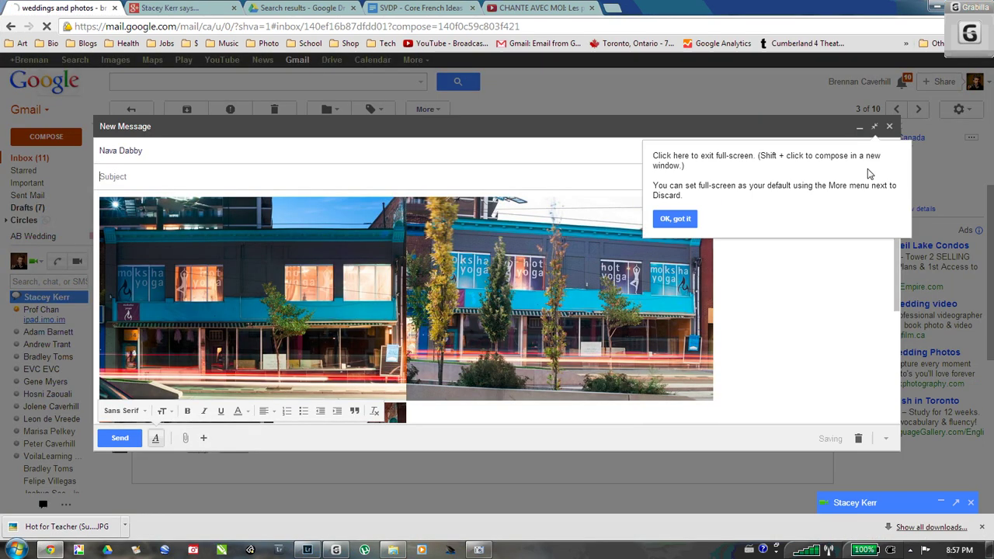
click(674, 219)
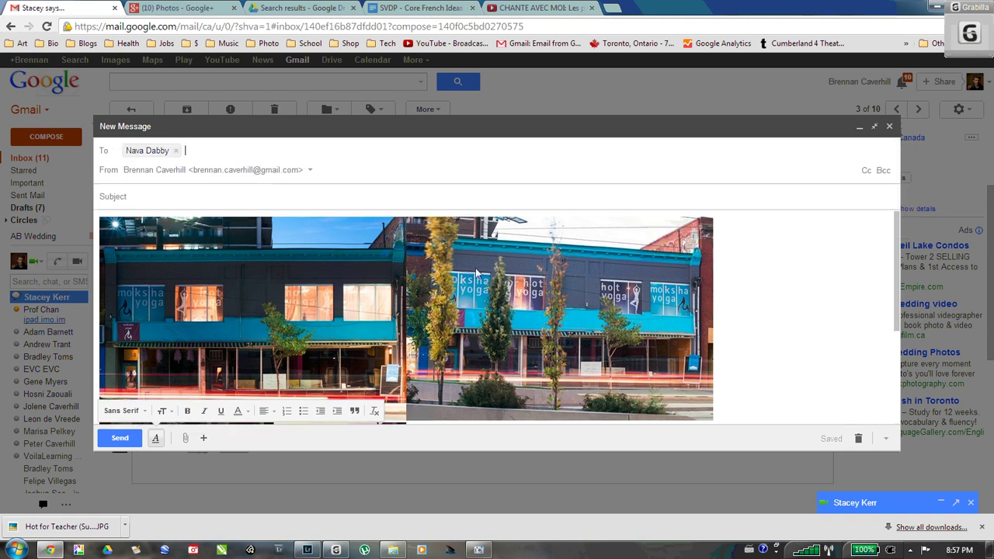
click(435, 291)
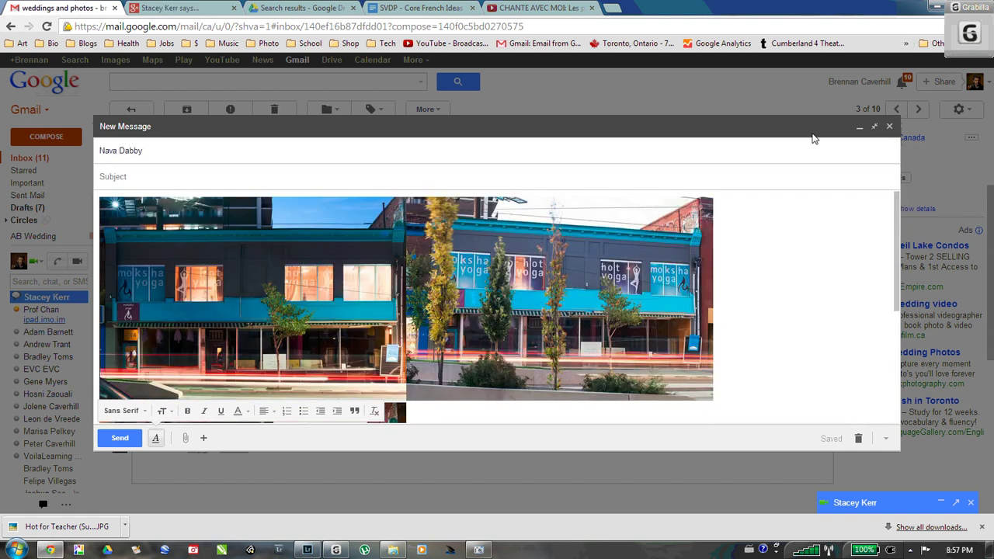
click(875, 127)
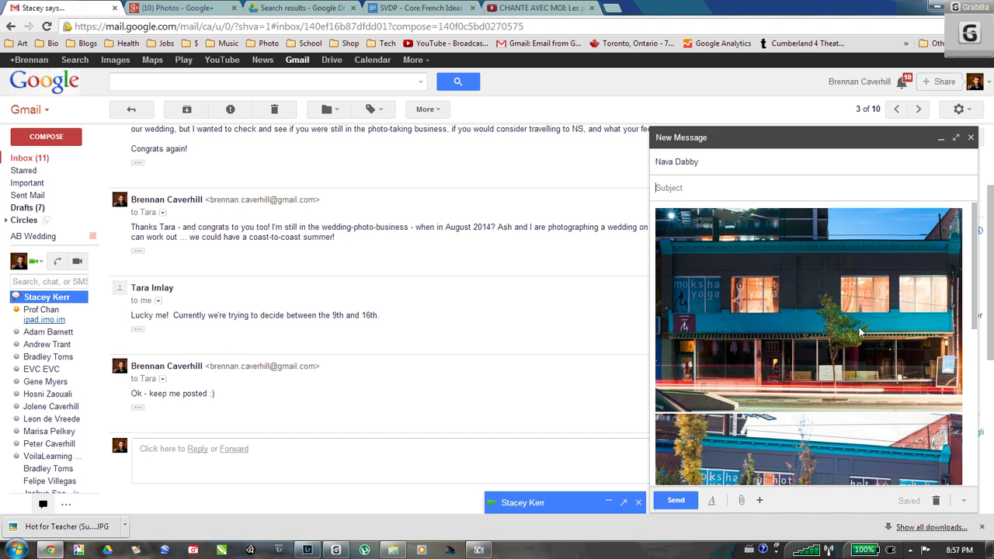
Check the inline photo size options, add subject 'A few exterior shots to get started!', and send
click(956, 292)
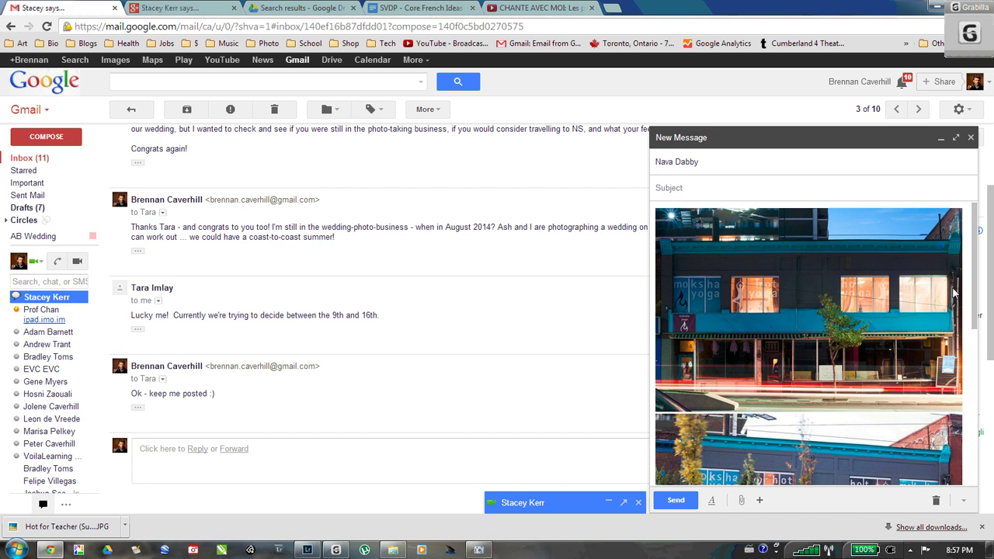
scroll(953, 295, down, 5)
scroll(941, 347, up, 5)
click(934, 301)
text(A fe)
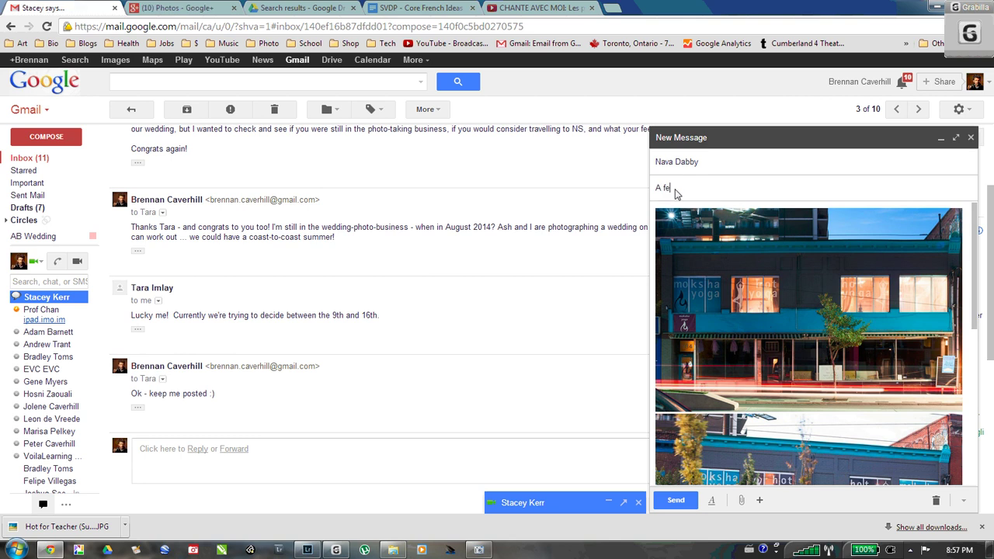
text(w exterior shots to get started!)
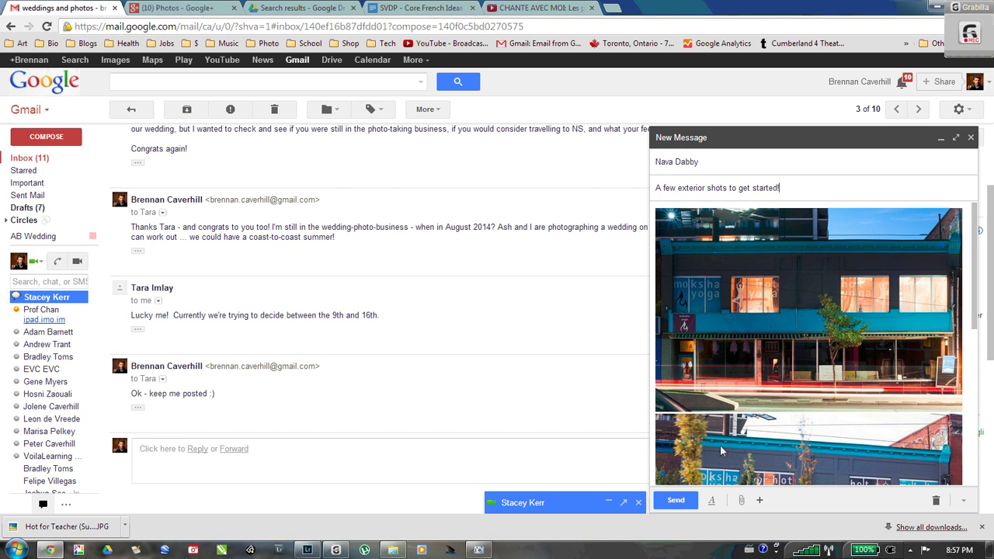
click(682, 501)
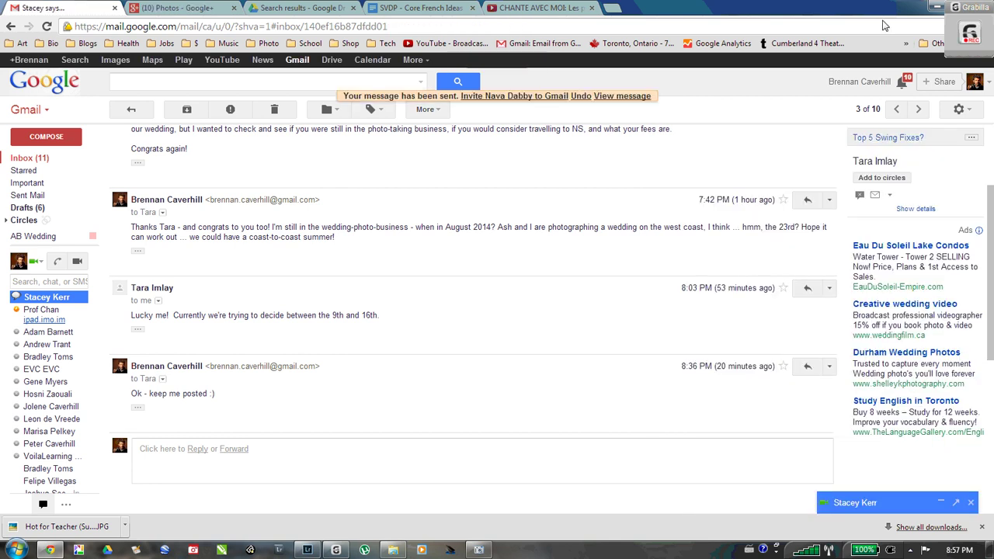
Minimize Chrome to show the Moksha Exterior folder with its three exported JPEGs
click(937, 8)
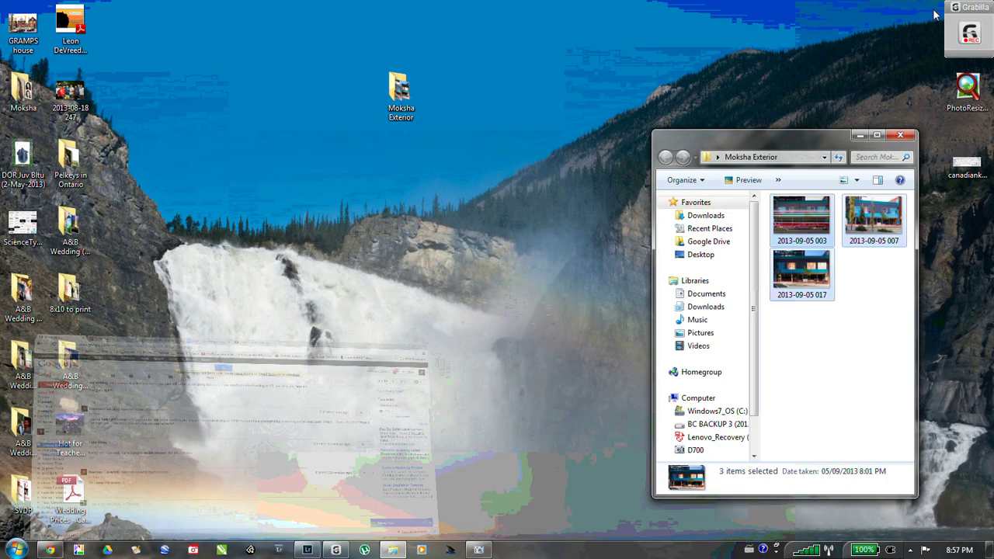